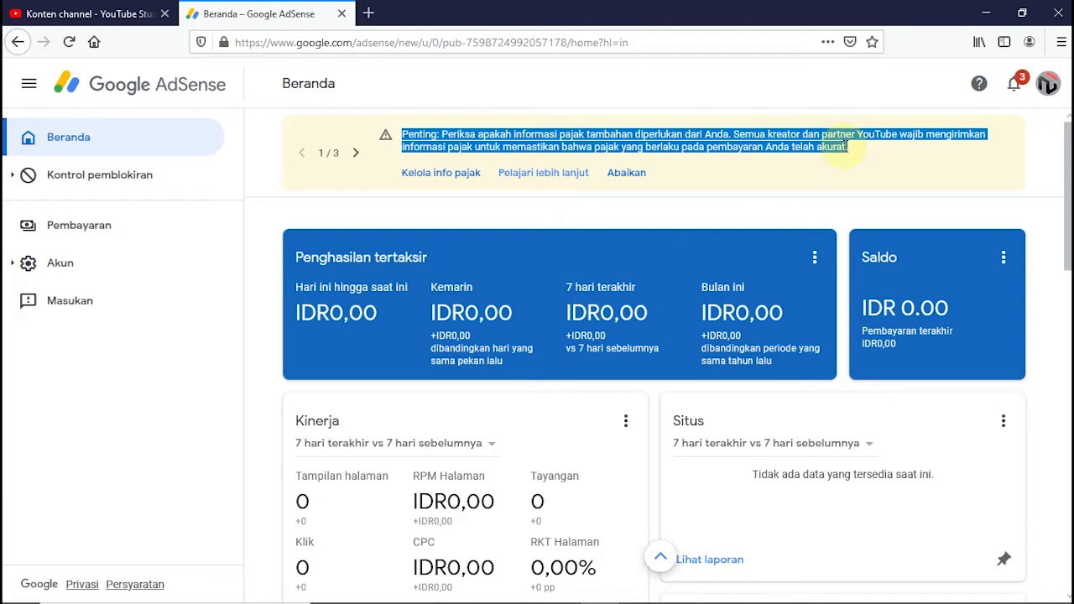
- Open the management page for the account's payment settings (Kelola Setelan) from the Pembayaran section
click(831, 147)
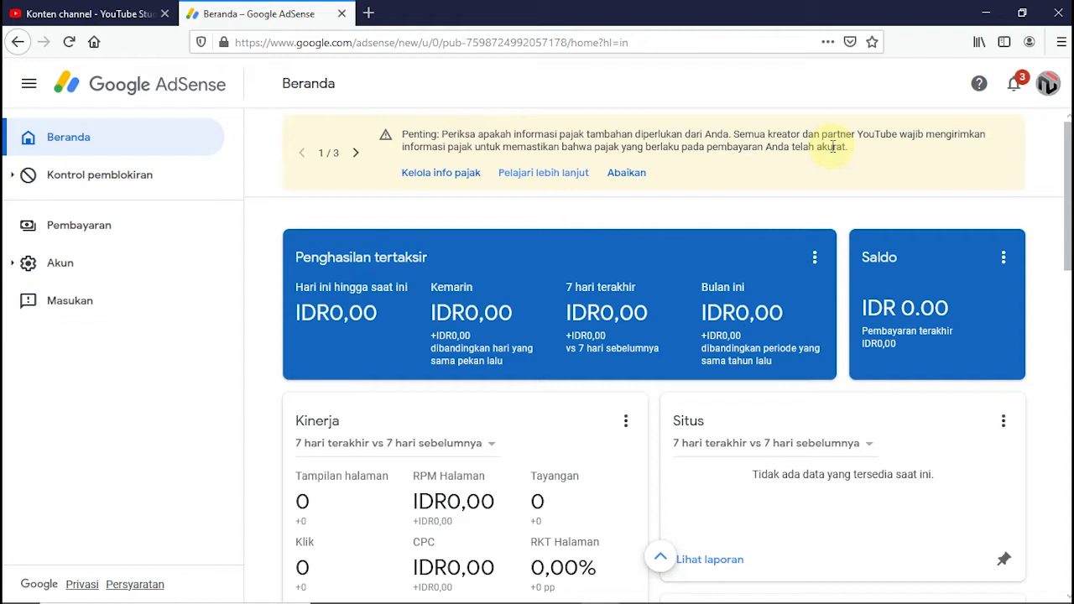
click(112, 241)
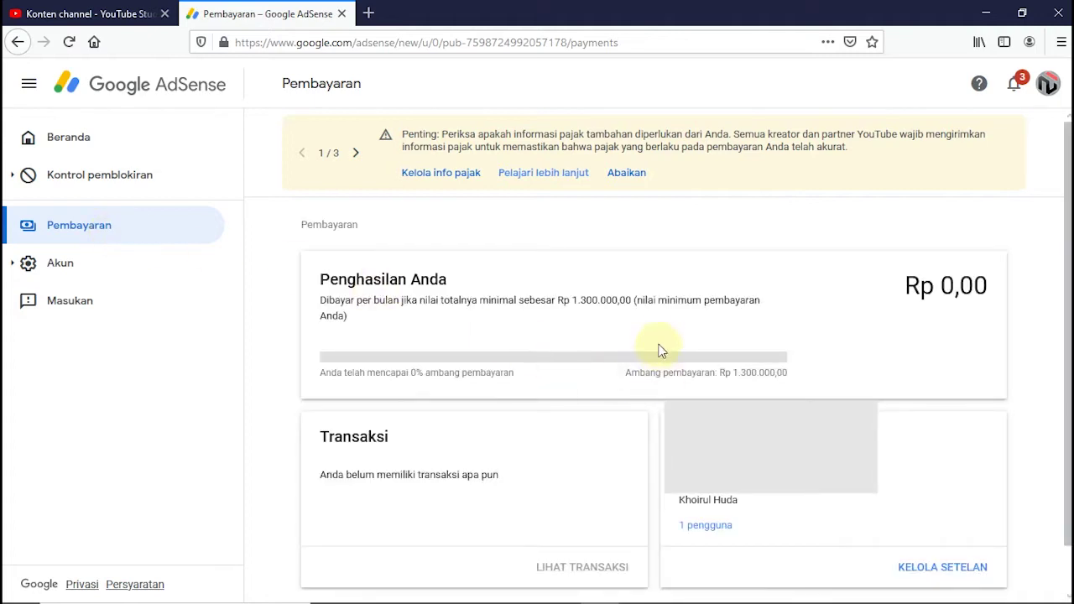
scroll(657, 354, down, 1)
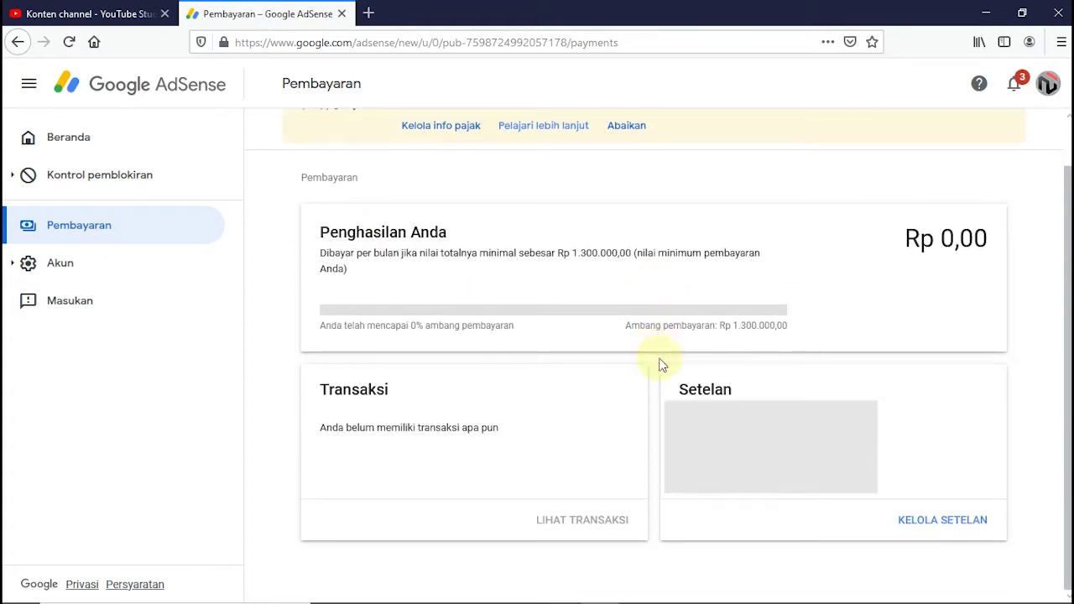
click(938, 522)
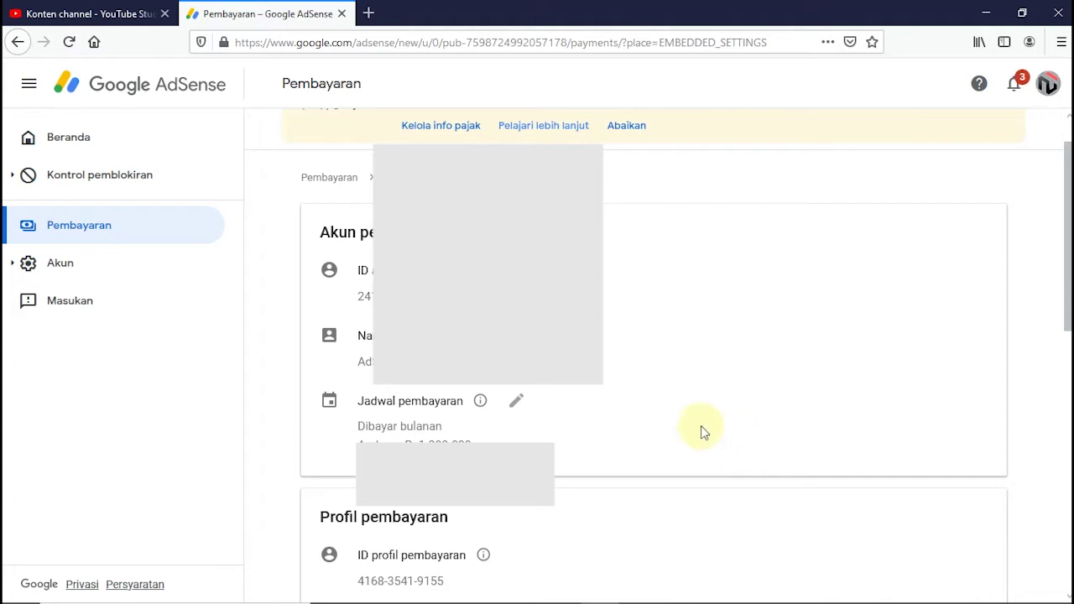
- Review the payment profile details and open the management page for its tax information
scroll(692, 428, down, 6)
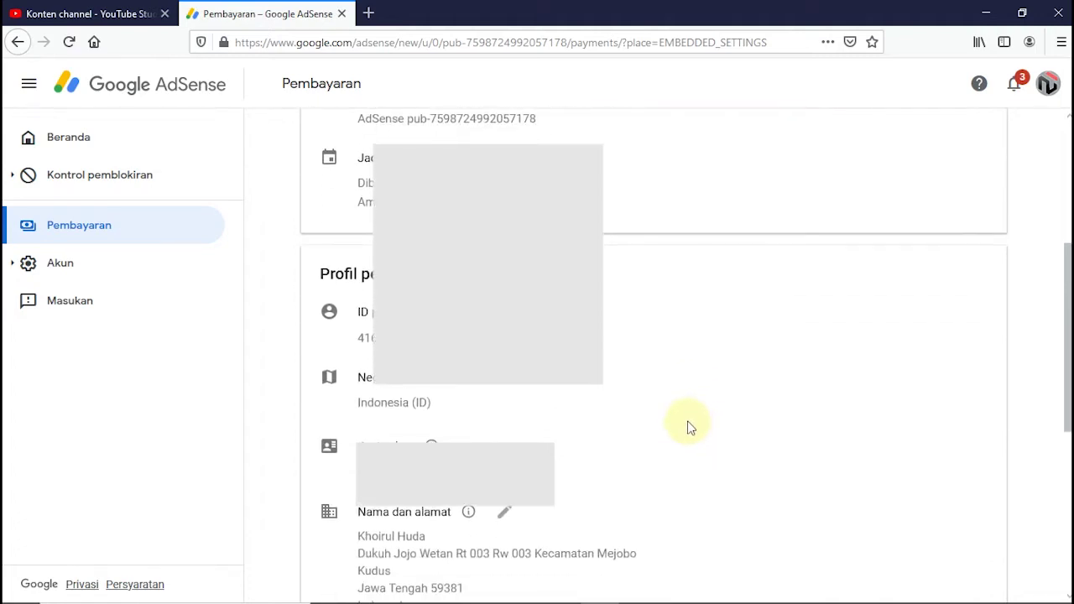
scroll(688, 428, down, 3)
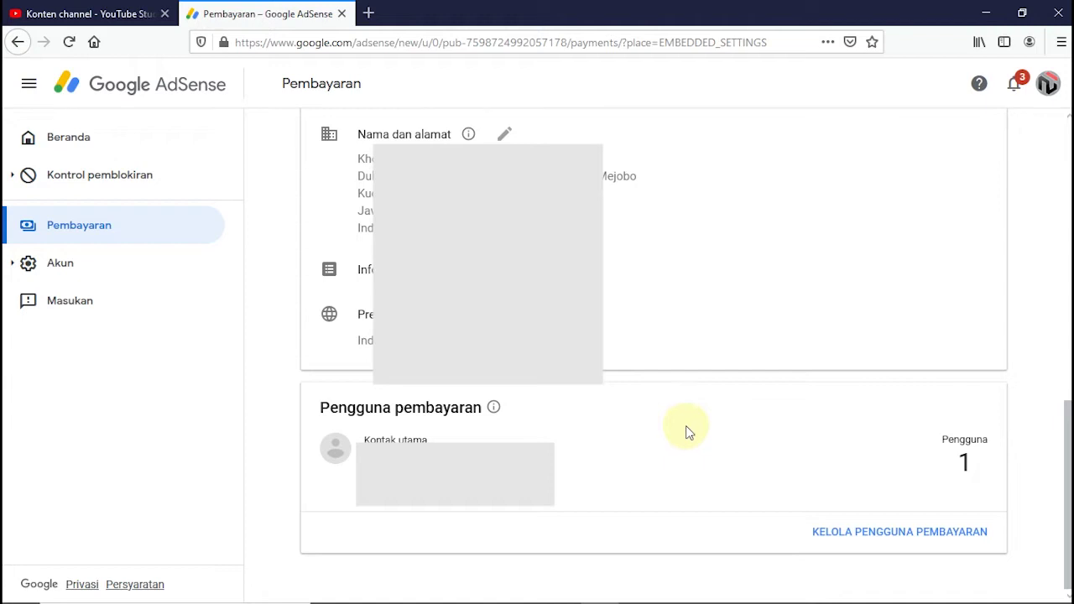
scroll(688, 432, up, 2)
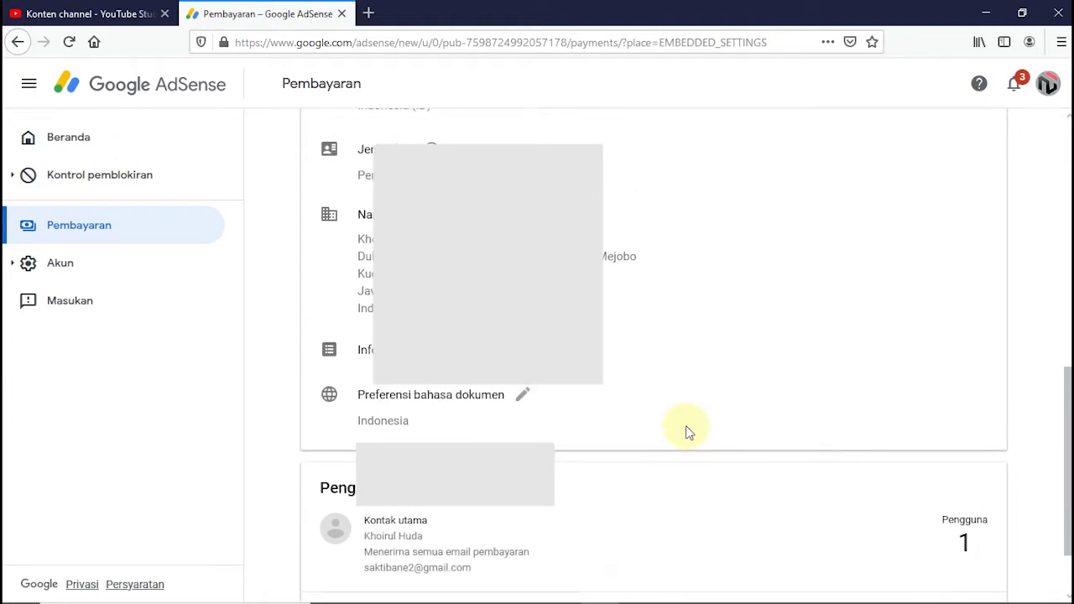
scroll(688, 432, down, 2)
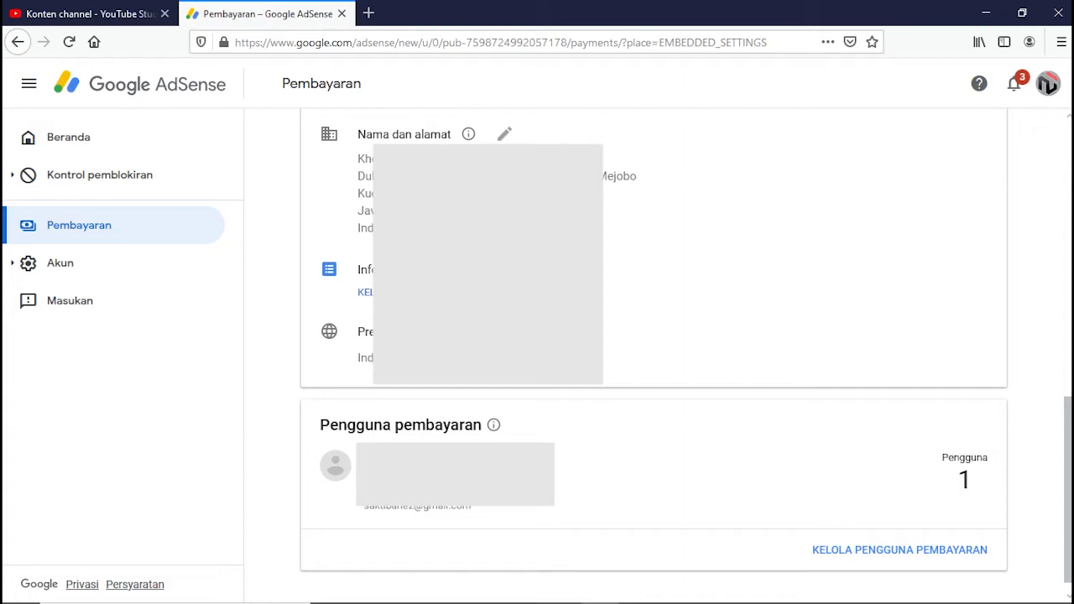
click(367, 292)
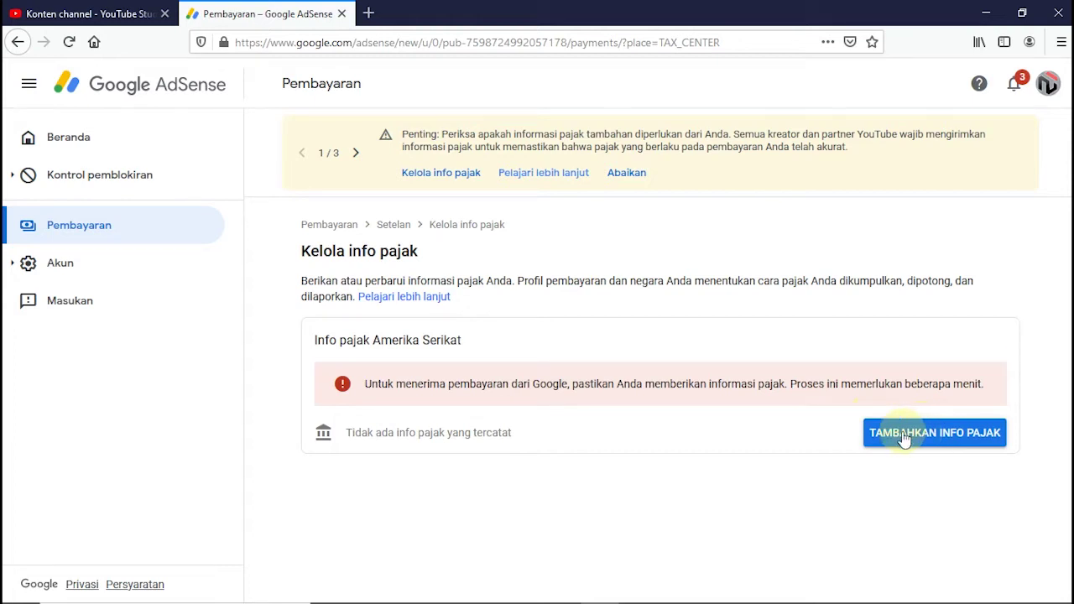
- Start adding United States tax info and verify the identity with the account password
click(931, 434)
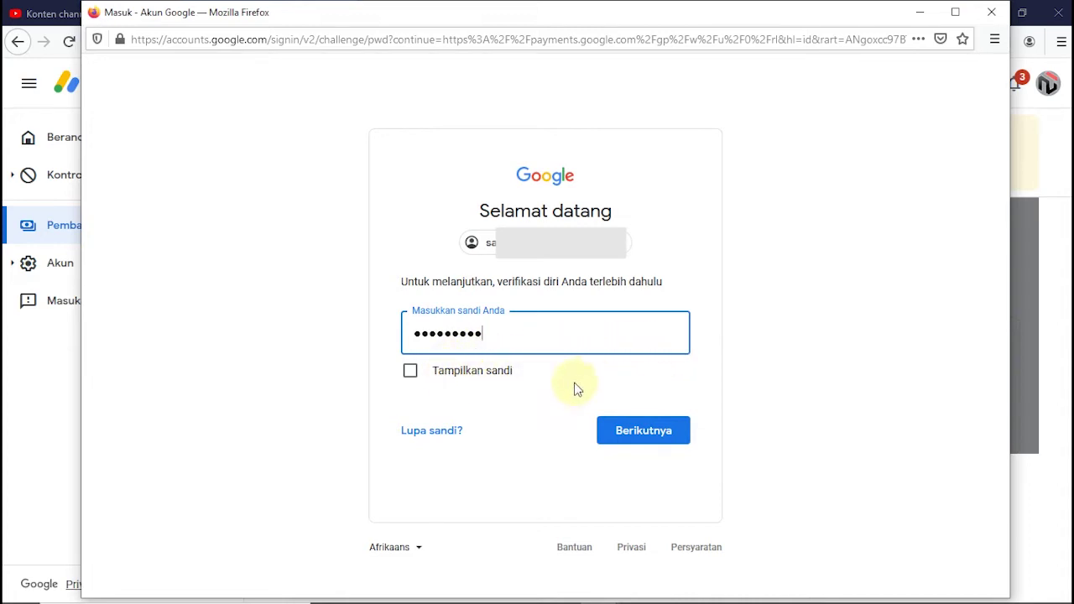
click(640, 432)
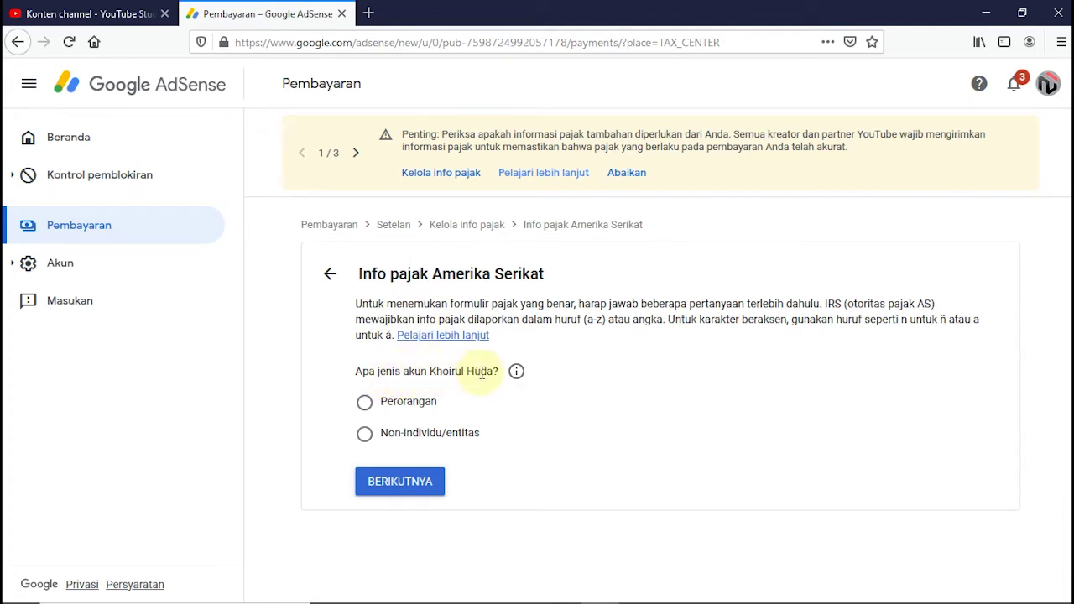
- Answer the tax questions with account type Perorangan and Tidak for US citizenship or residency
click(412, 409)
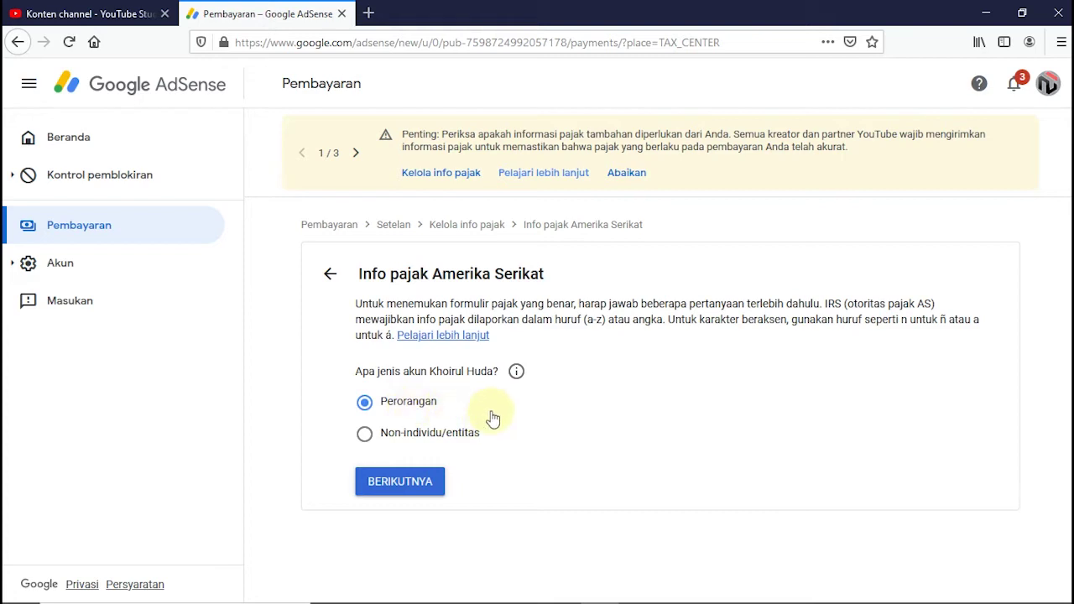
click(408, 480)
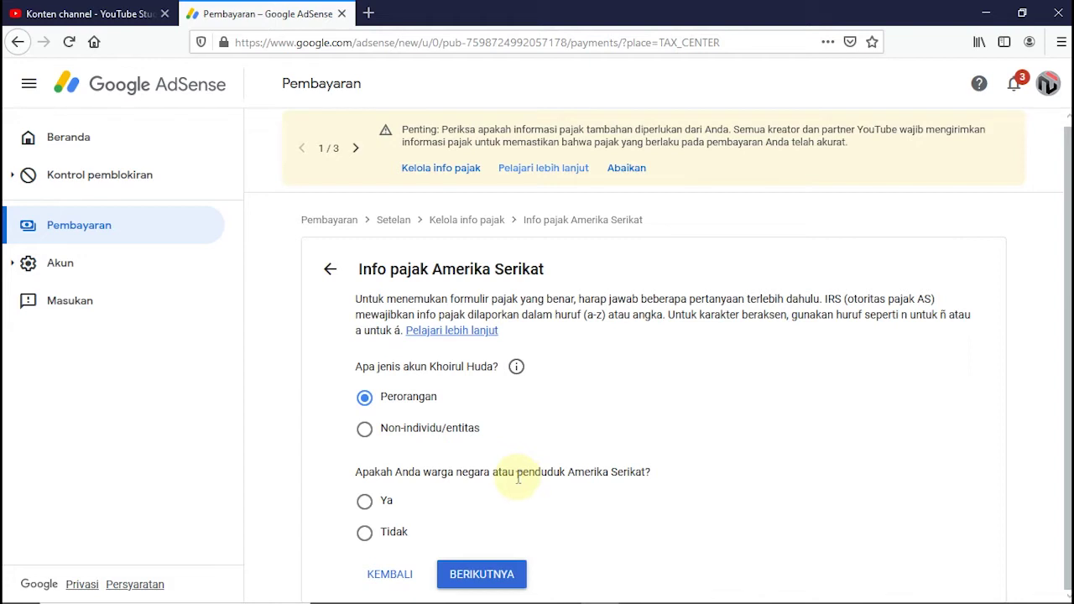
click(390, 537)
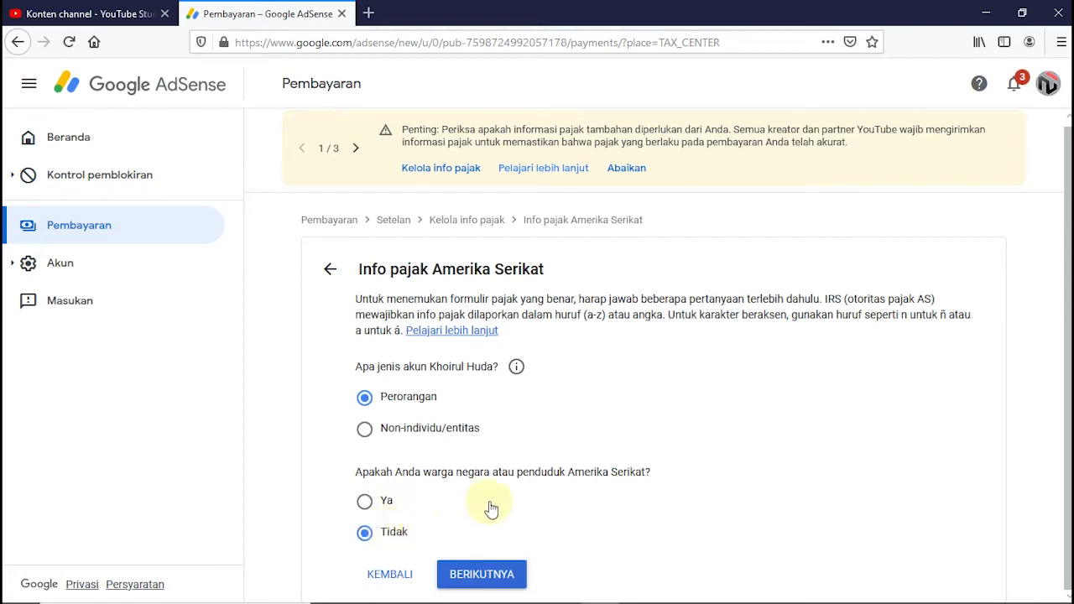
click(485, 573)
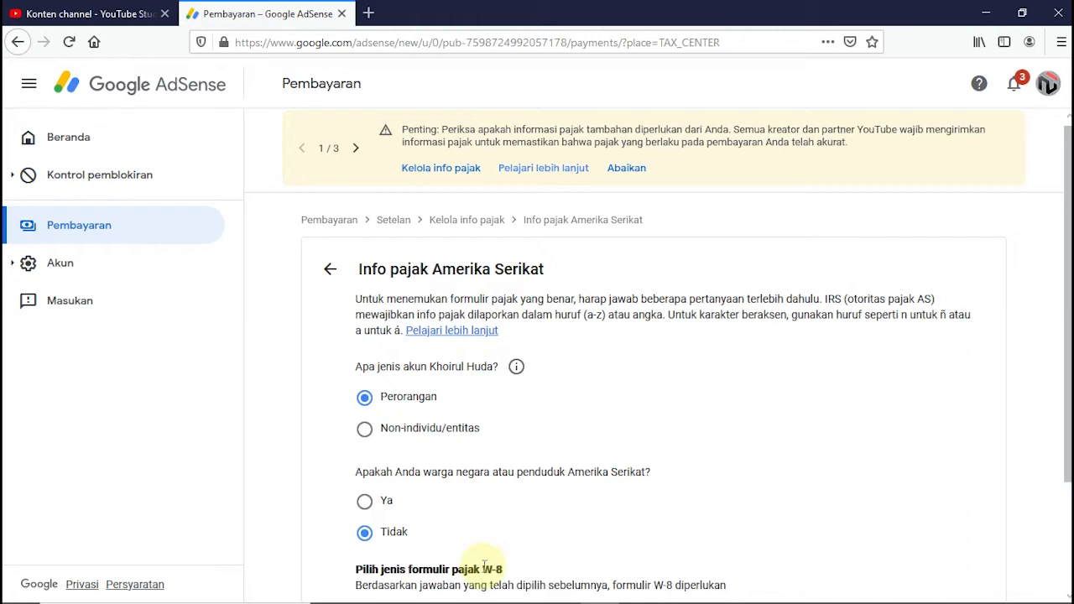
- Choose W-8BEN as the W-8 tax form type and start the form
scroll(486, 520, down, 3)
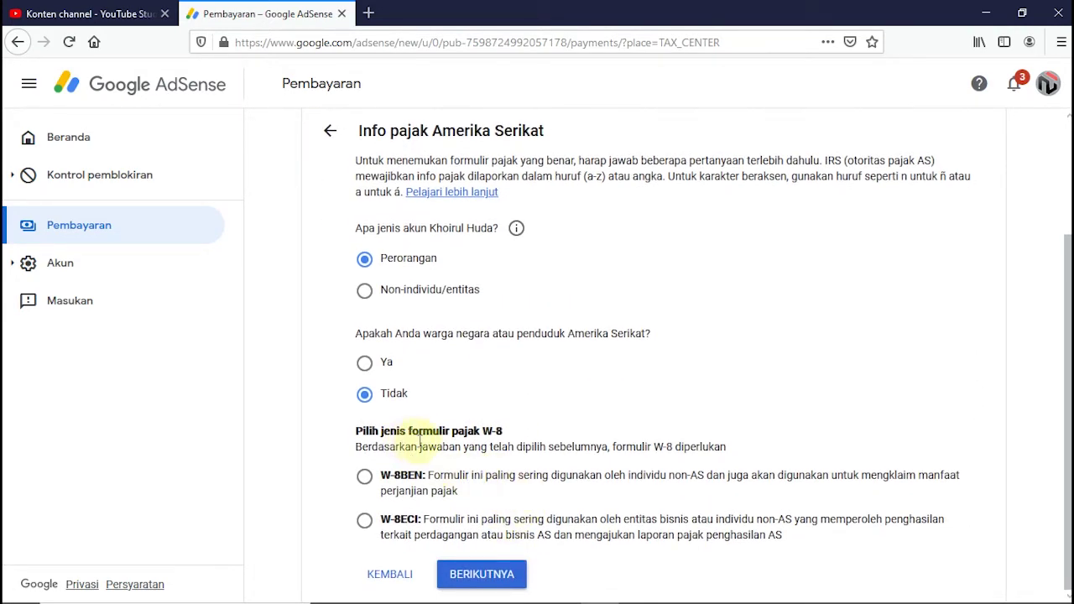
click(365, 479)
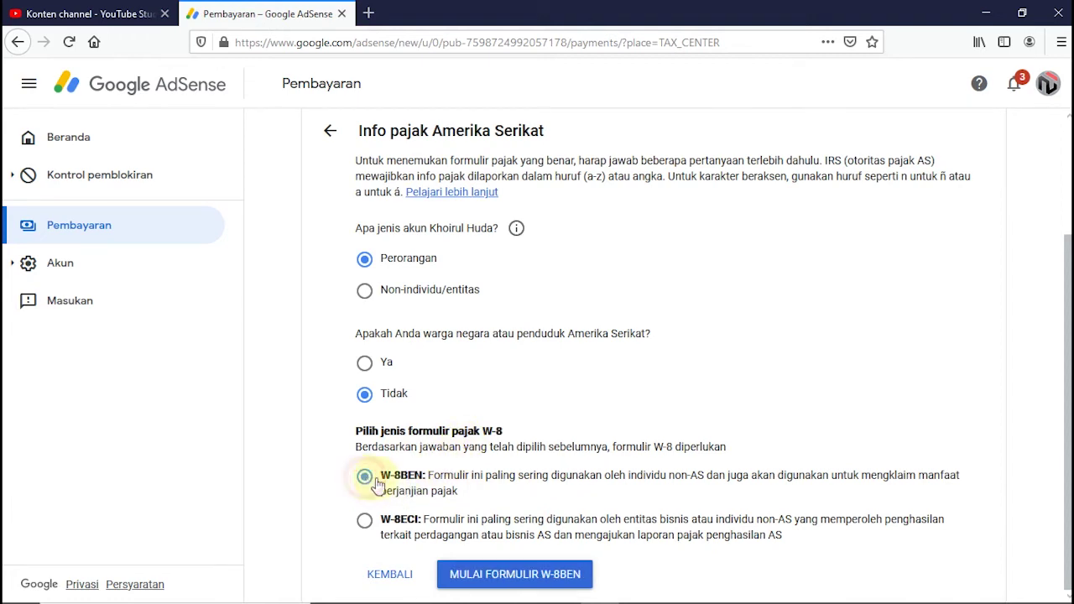
click(520, 582)
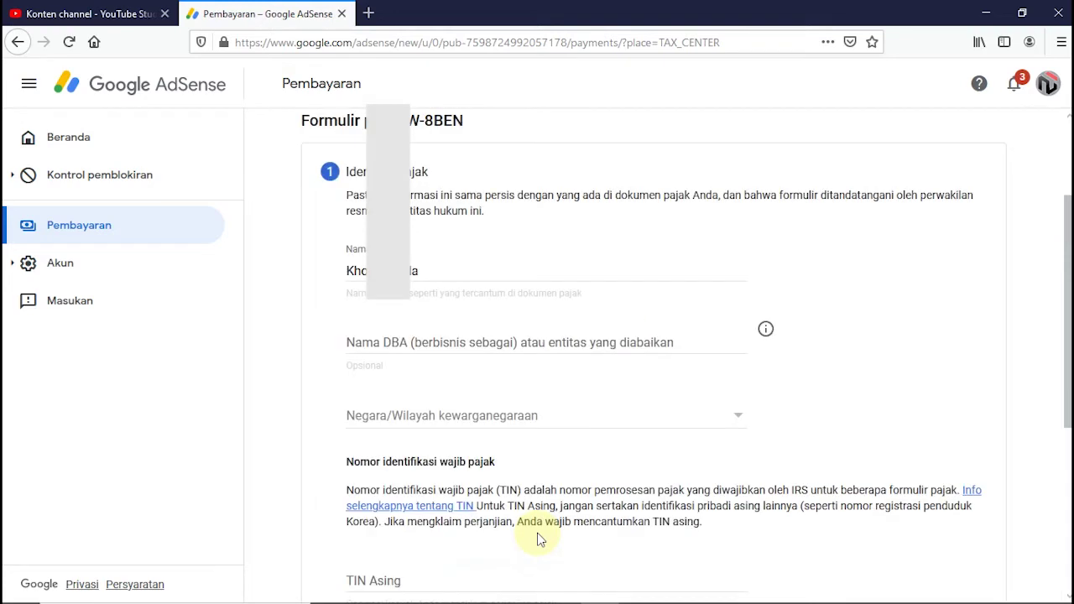
- In the tax identity section, leave the optional DBA name empty and set the country of citizenship to Indonesia
click(427, 271)
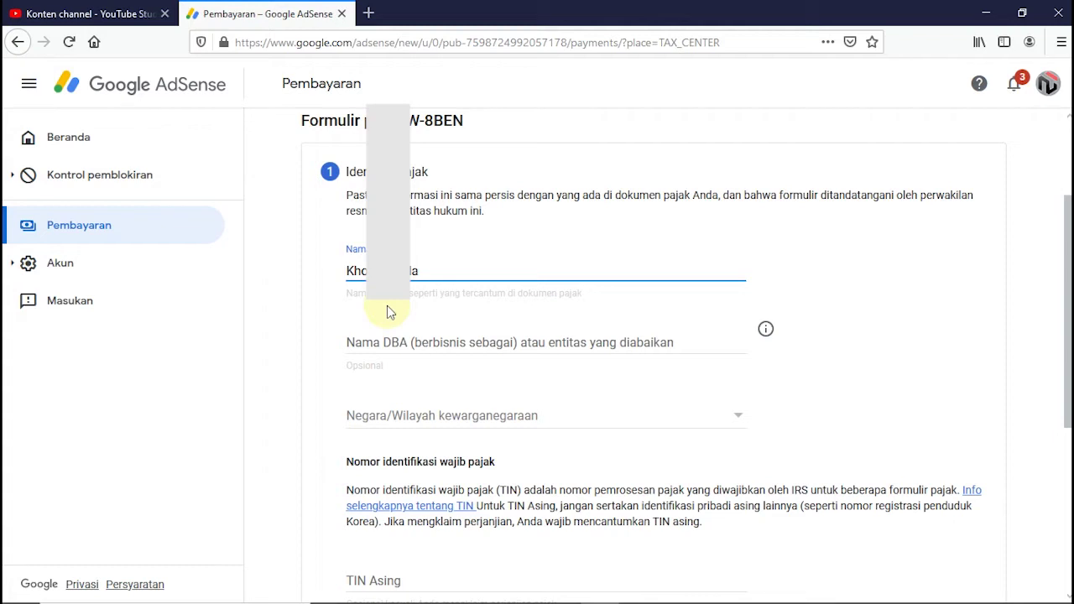
click(420, 340)
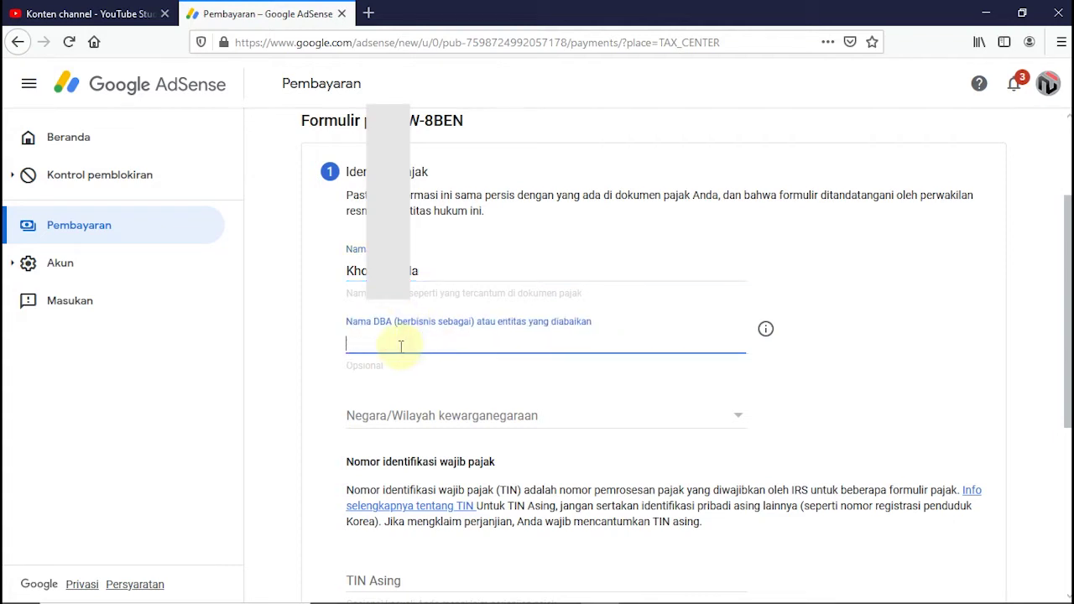
click(335, 386)
scroll(338, 383, down, 2)
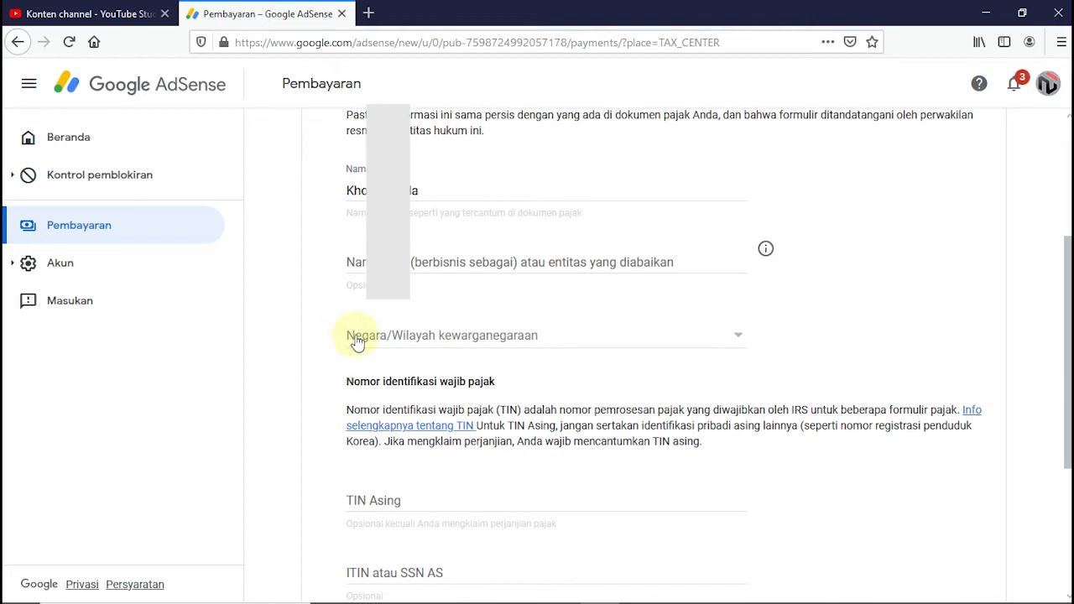
click(735, 339)
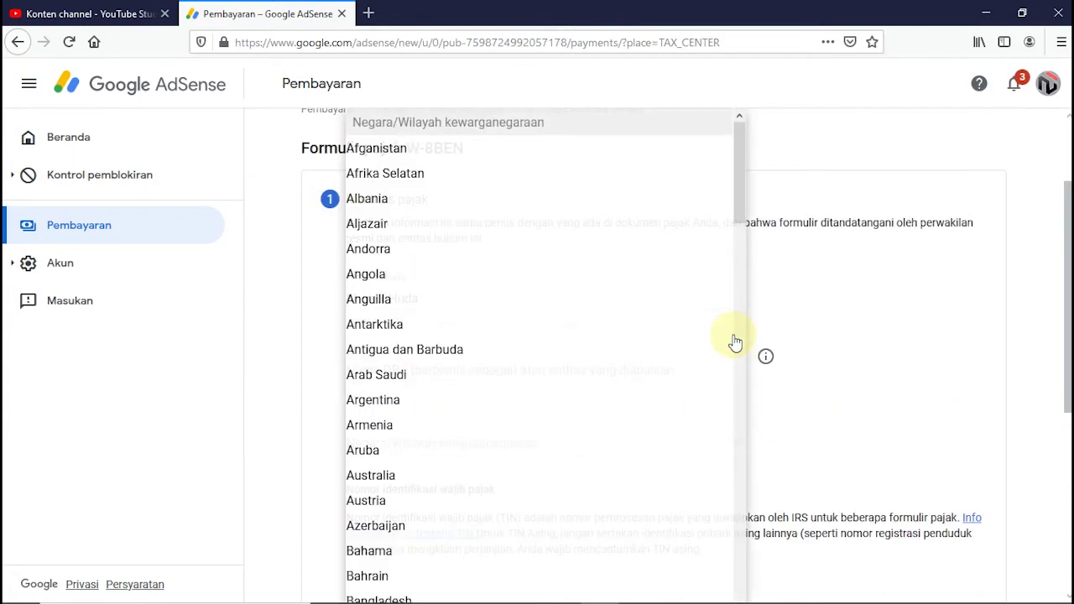
drag(736, 200, 767, 410)
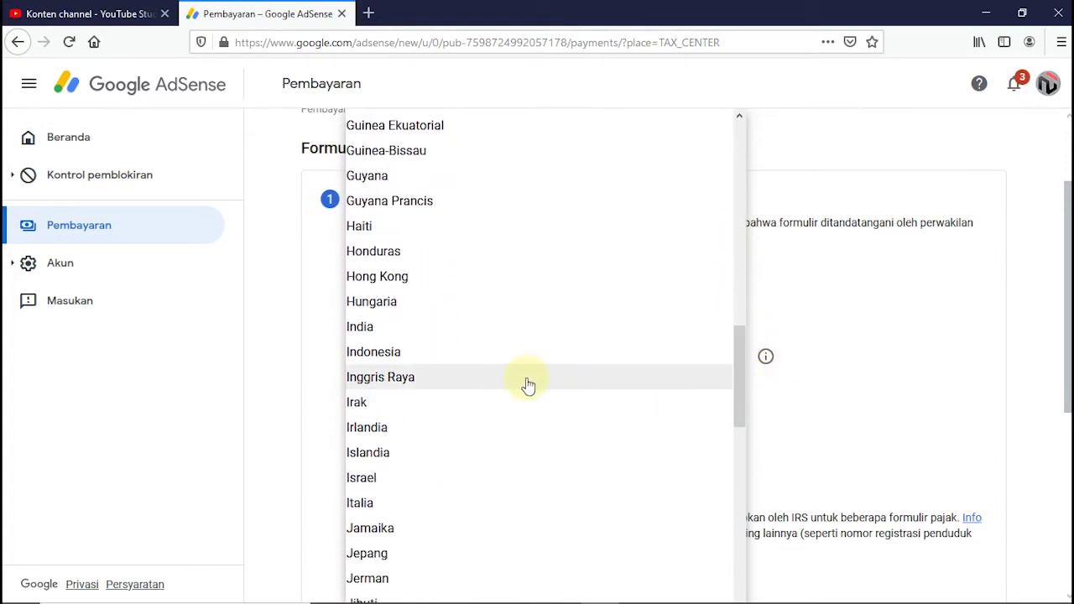
click(493, 367)
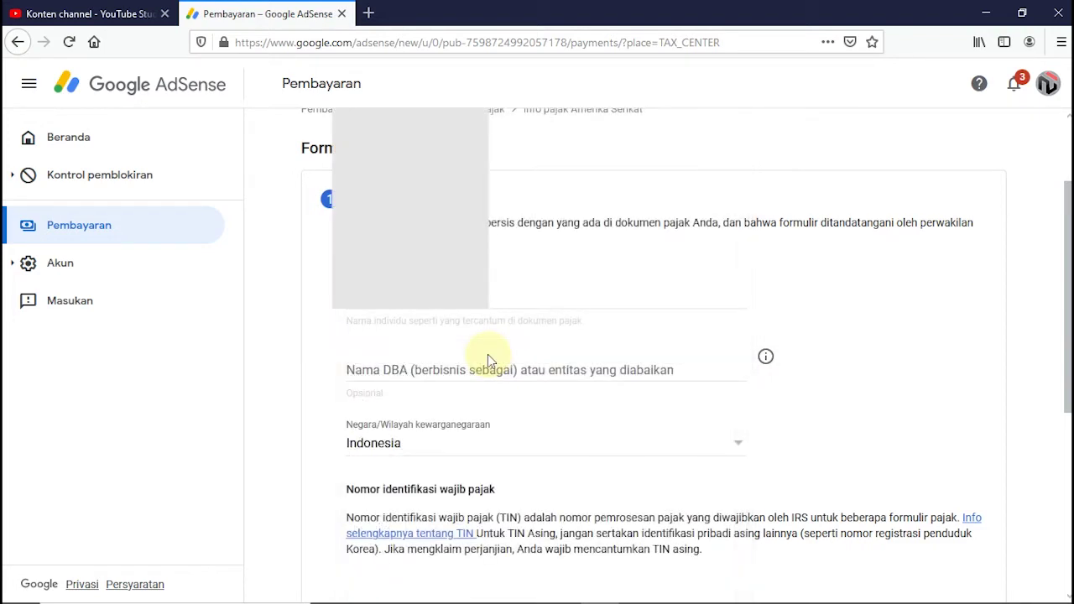
- Switch to the untitled Notepad note and copy the taxpayer identification number for the TIN Asing field
scroll(488, 355, down, 2)
scroll(487, 354, down, 4)
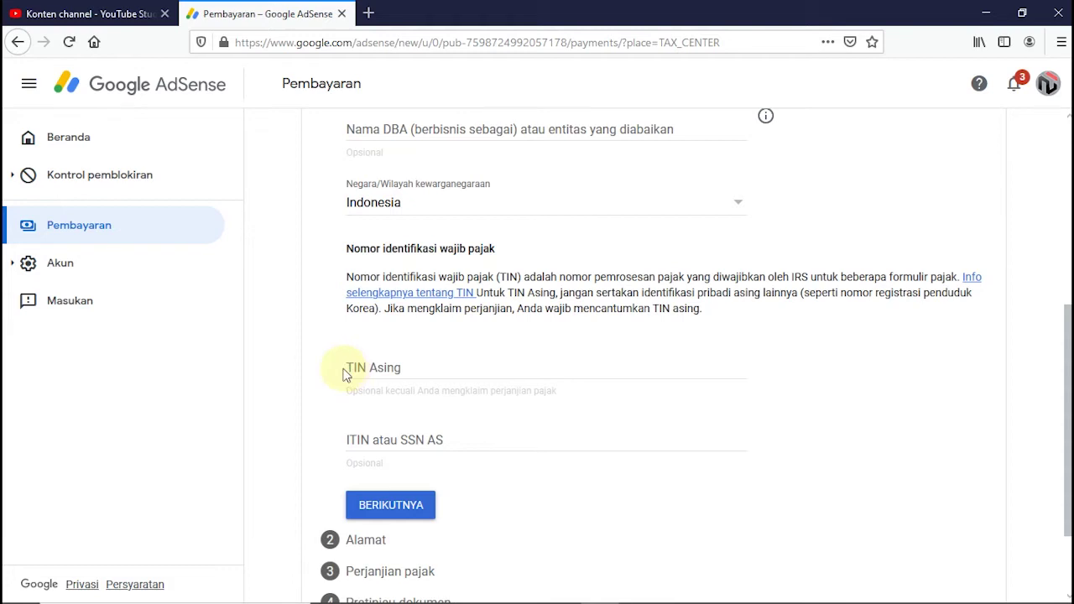
click(415, 367)
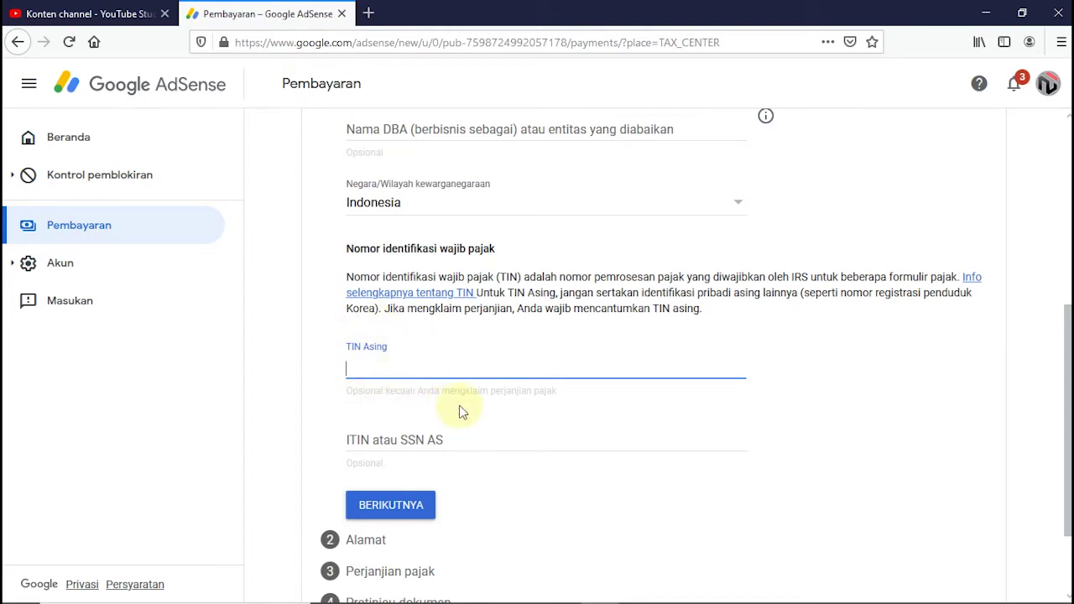
mouse_move(695, 597)
click(677, 588)
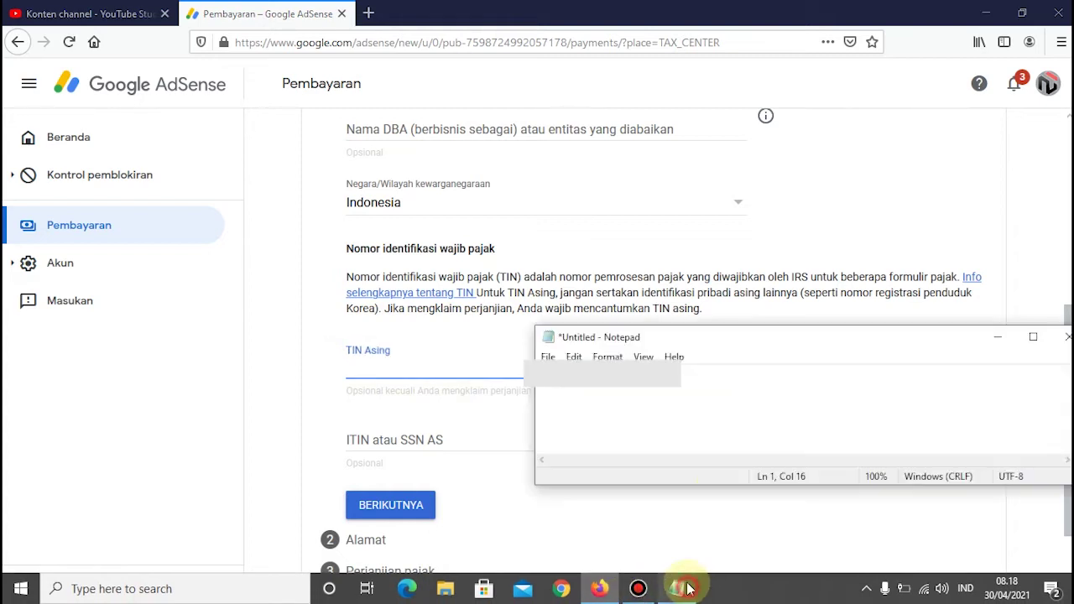
click(650, 385)
drag(573, 381, 540, 382)
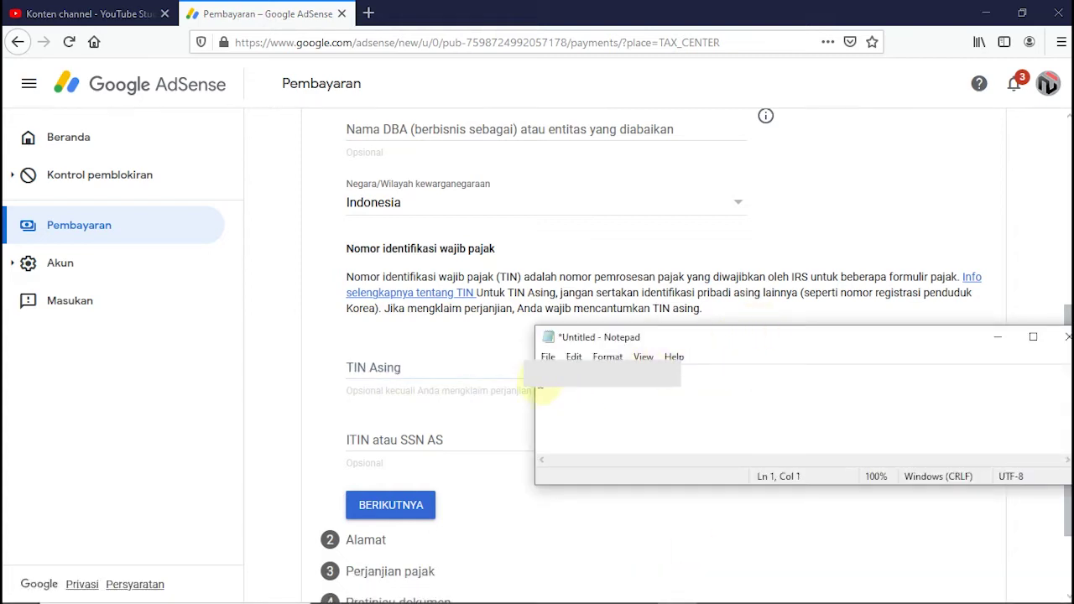
right_click(560, 377)
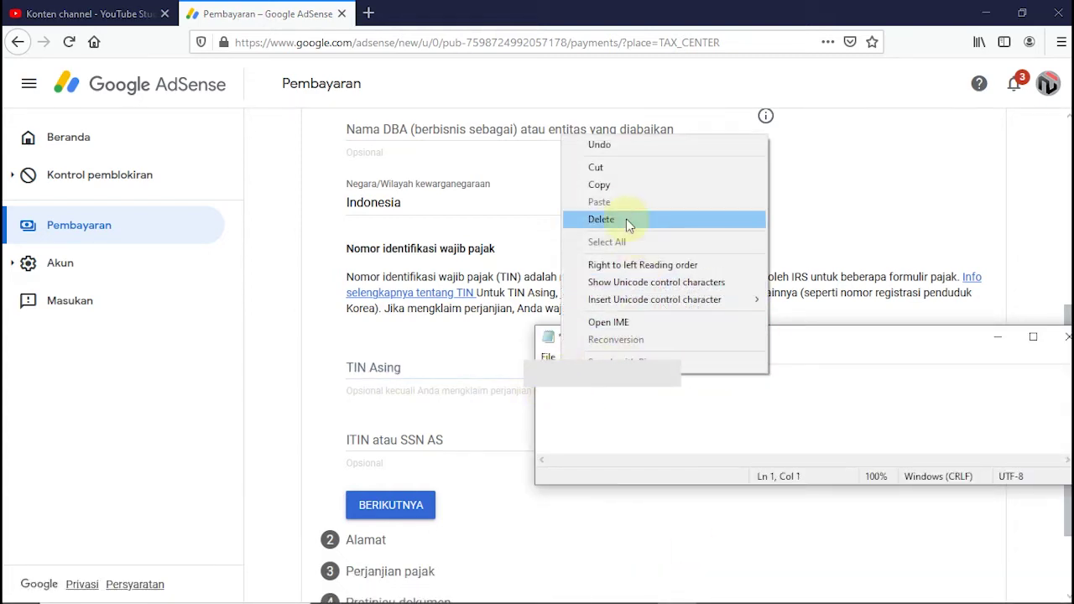
click(625, 181)
- Paste the copied taxpayer identification number into the TIN Asing field of the W-8BEN form
click(410, 369)
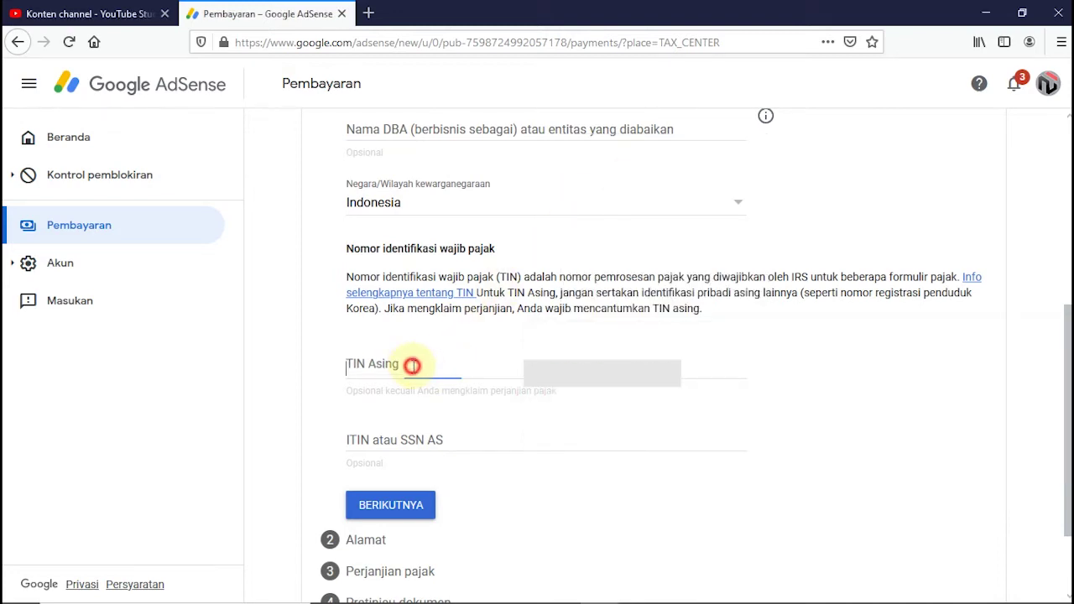
right_click(413, 367)
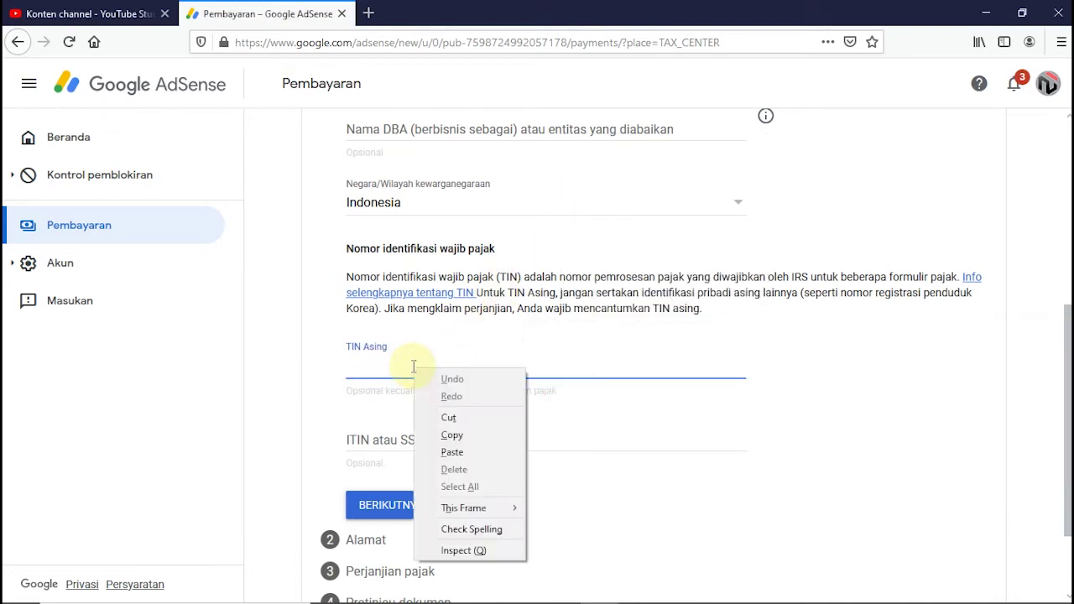
click(474, 434)
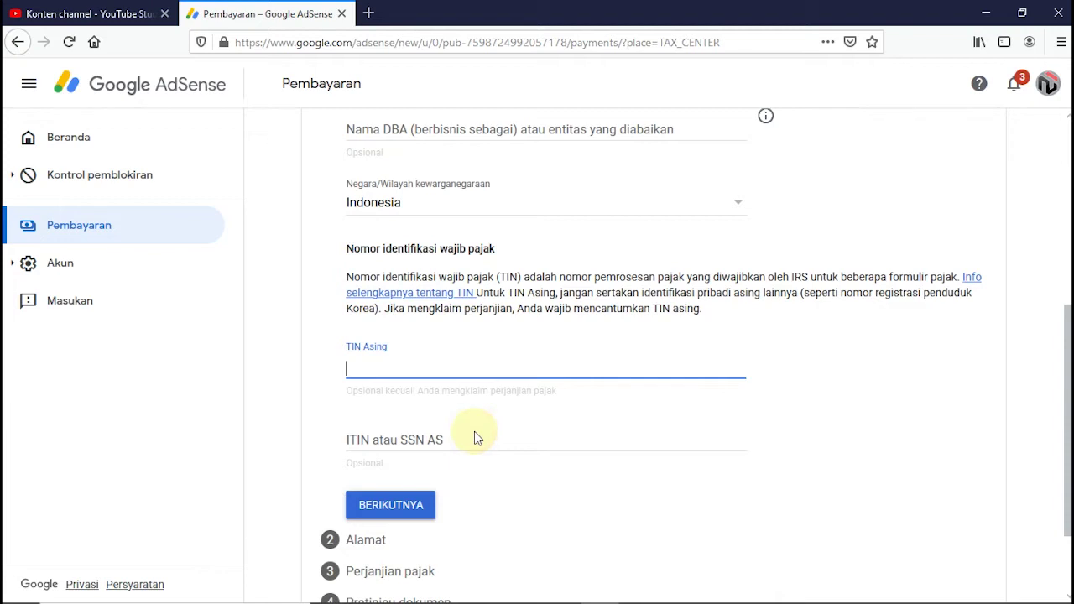
right_click(413, 369)
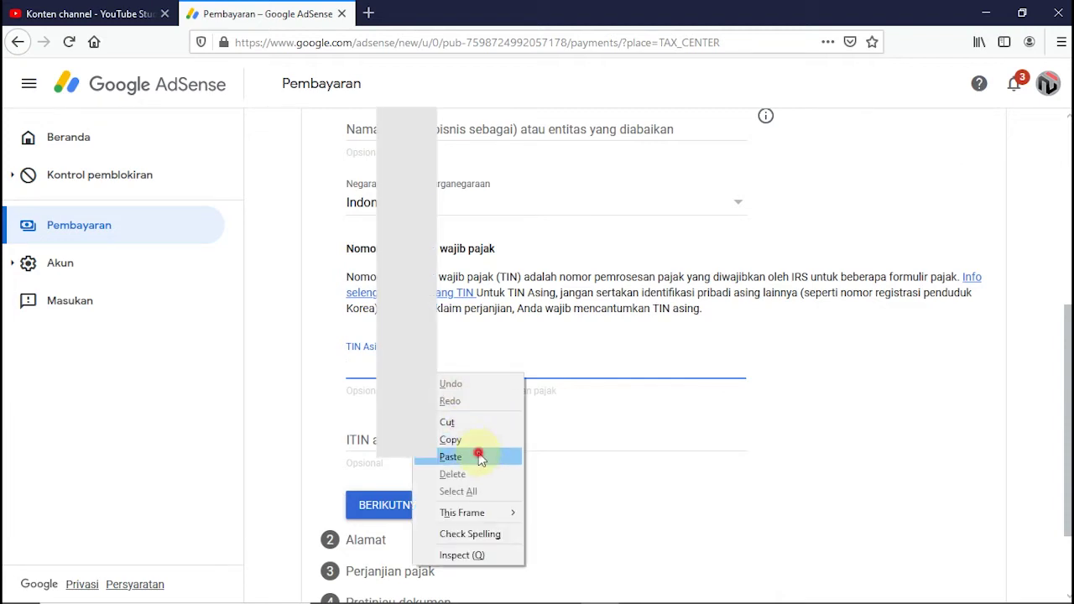
click(478, 448)
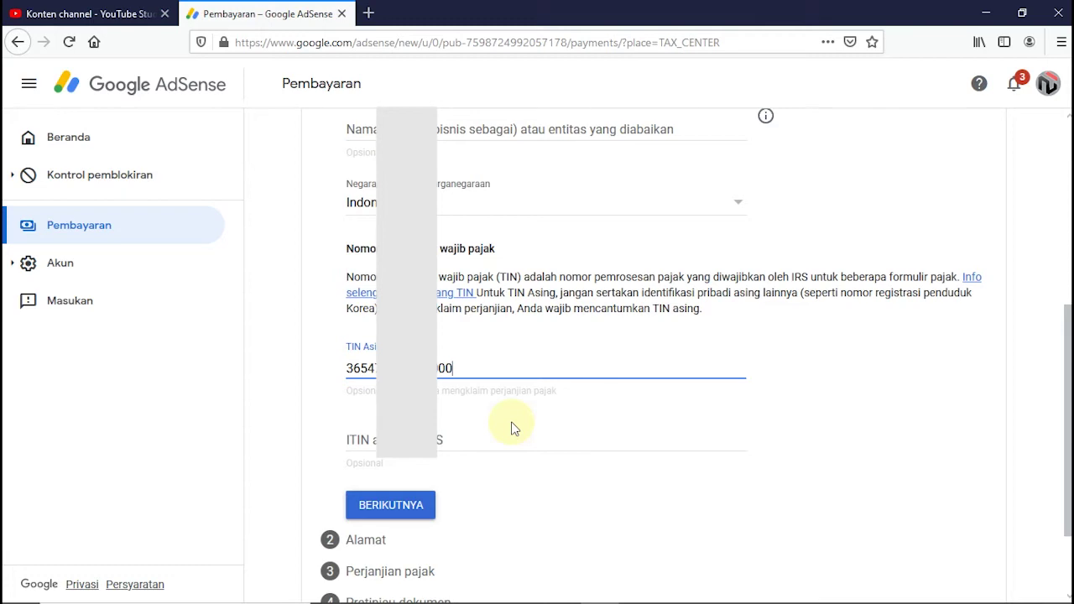
scroll(514, 429, down, 2)
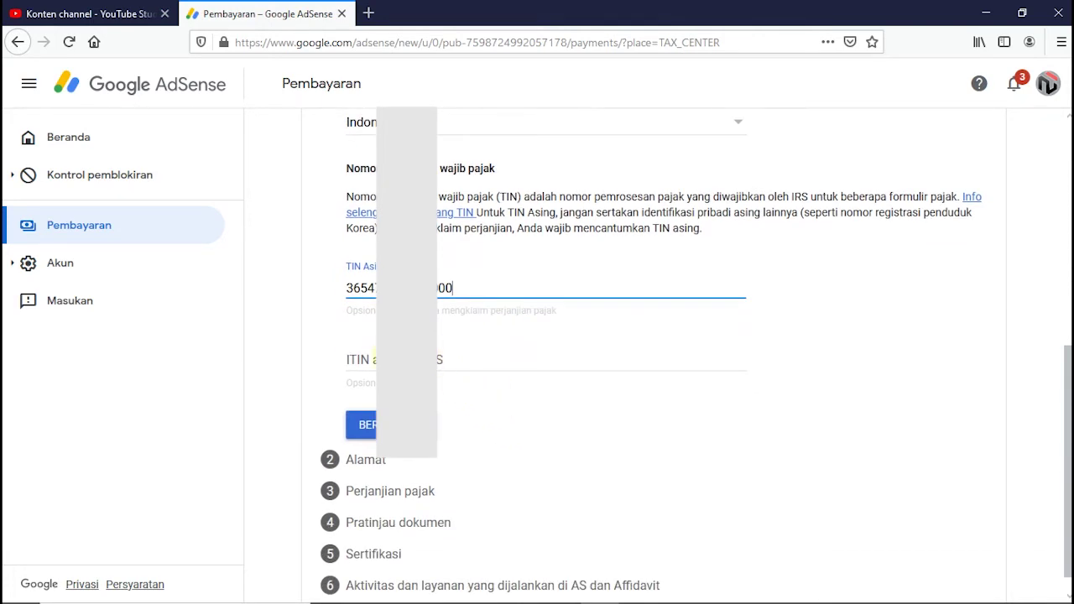
- Leave the optional ITIN or SSN field empty and continue to the address section
click(393, 358)
click(509, 426)
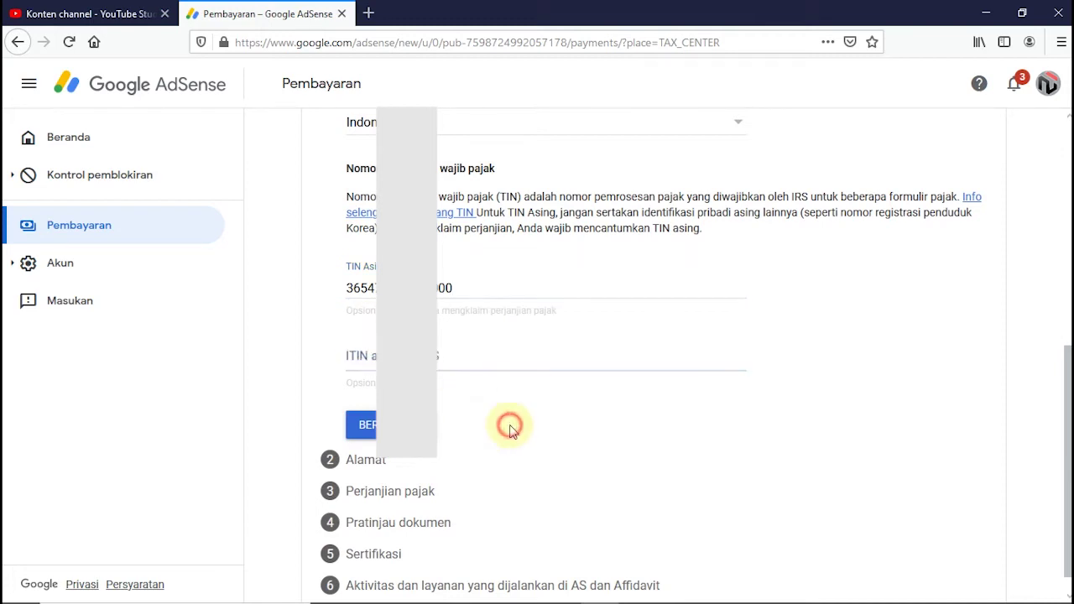
click(406, 426)
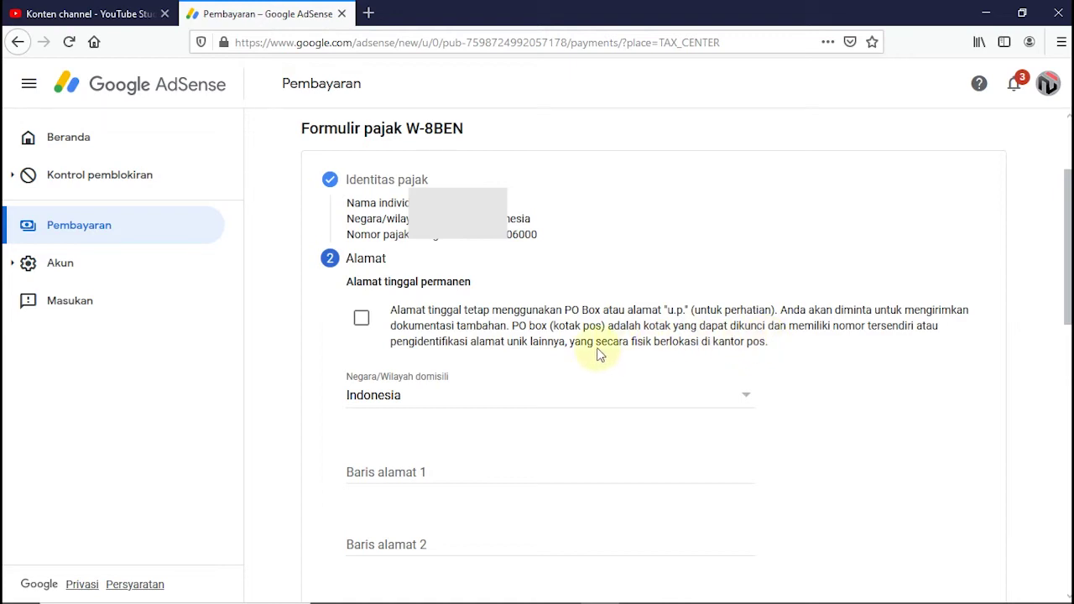
- Leave the PO Box option unselected and enter the street address in line 1 of the permanent residence address
click(363, 319)
click(362, 319)
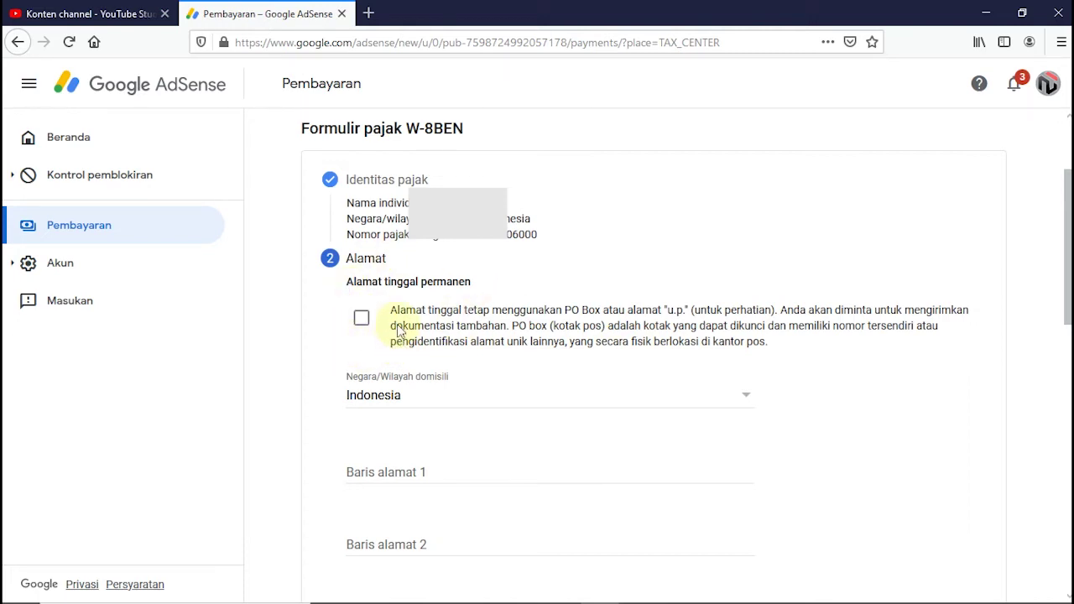
scroll(386, 323, down, 2)
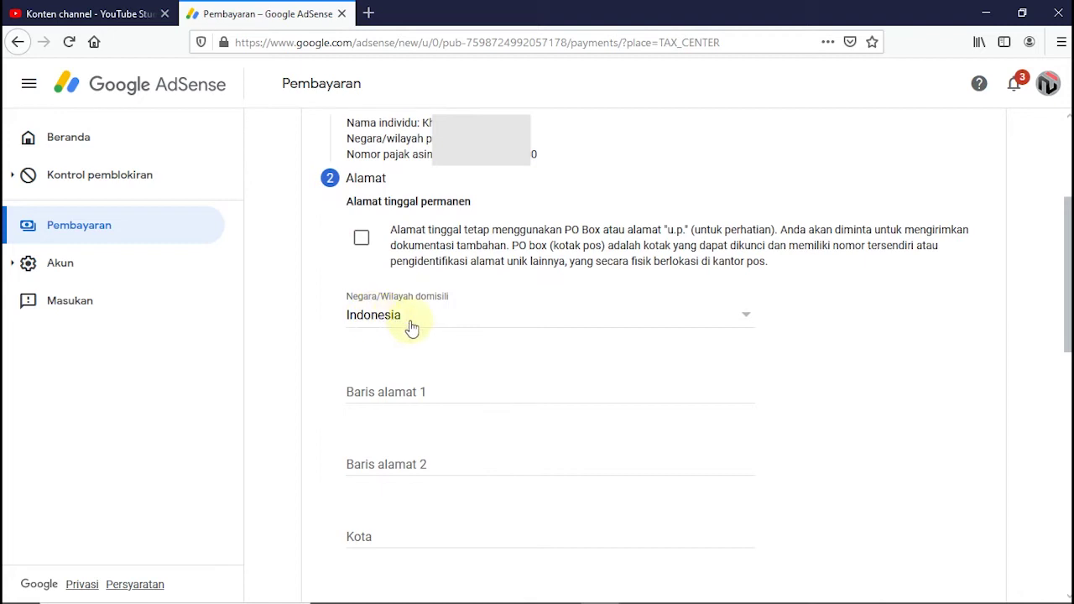
click(431, 393)
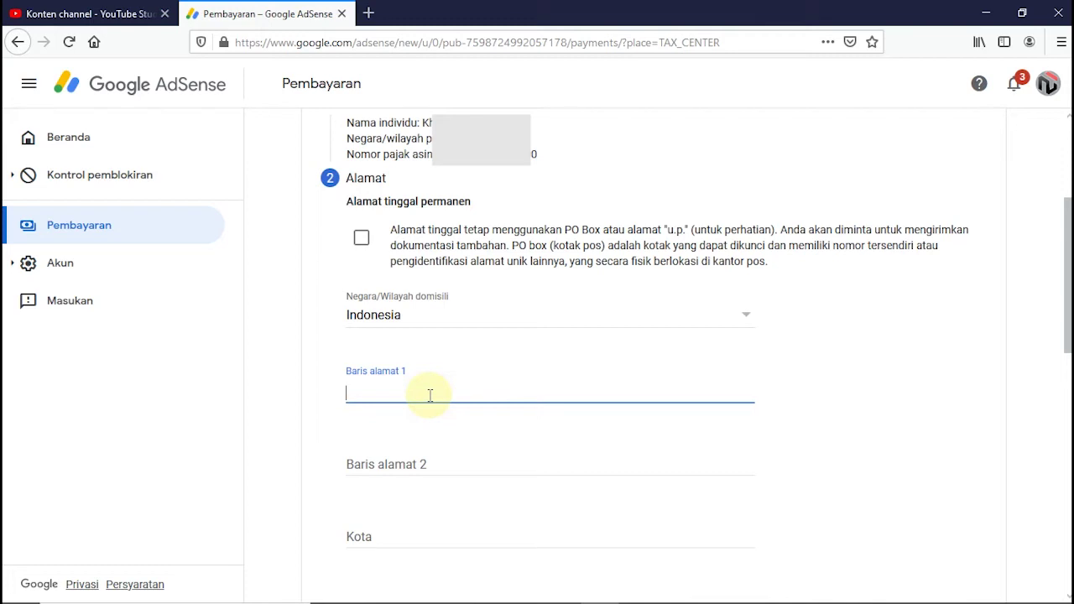
text(Duu)
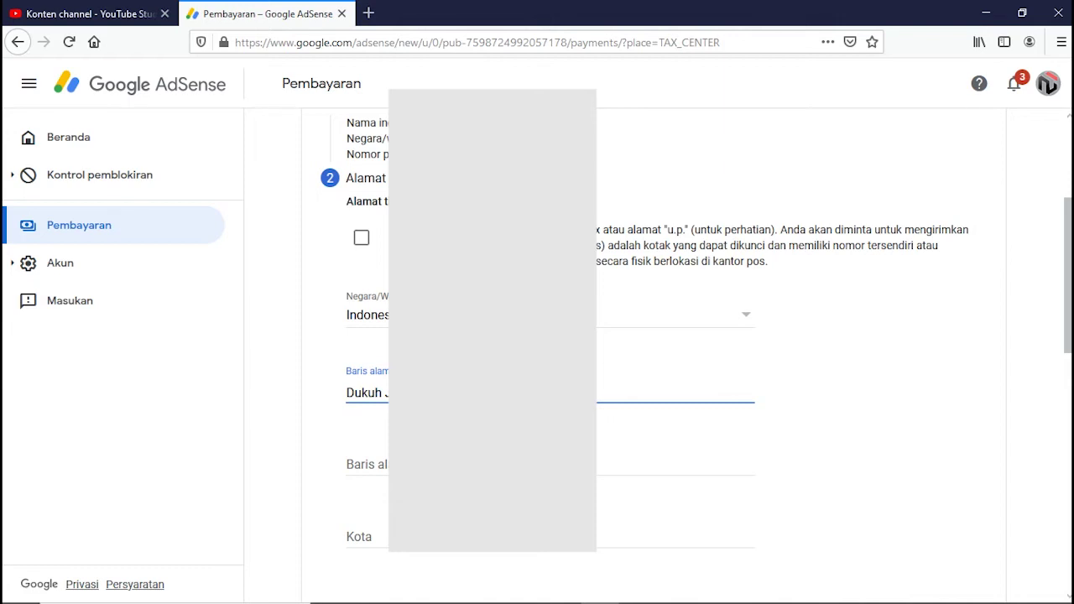
text(matan Mejobo)
- Fill in the city, province and postal code of the permanent residence address, leaving address line 2 empty
scroll(658, 402, down, 3)
click(495, 377)
text(Kudus)
click(470, 450)
click(453, 470)
click(618, 453)
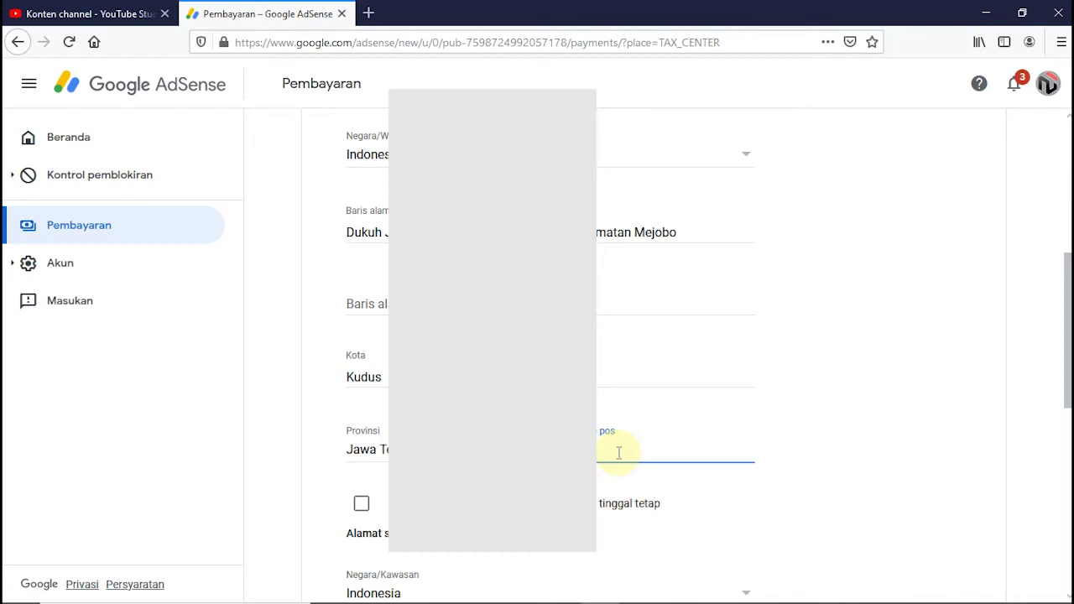
text(81)
- Mark the mailing address as the same as the permanent residence address and continue to the tax treaty section
scroll(605, 453, down, 2)
scroll(606, 453, down, 2)
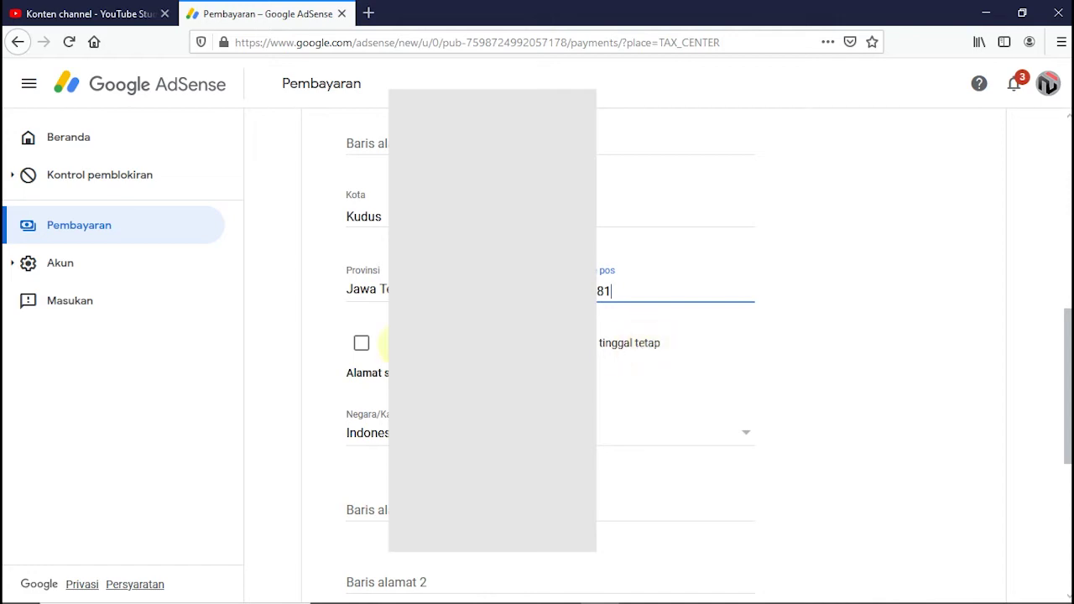
click(361, 348)
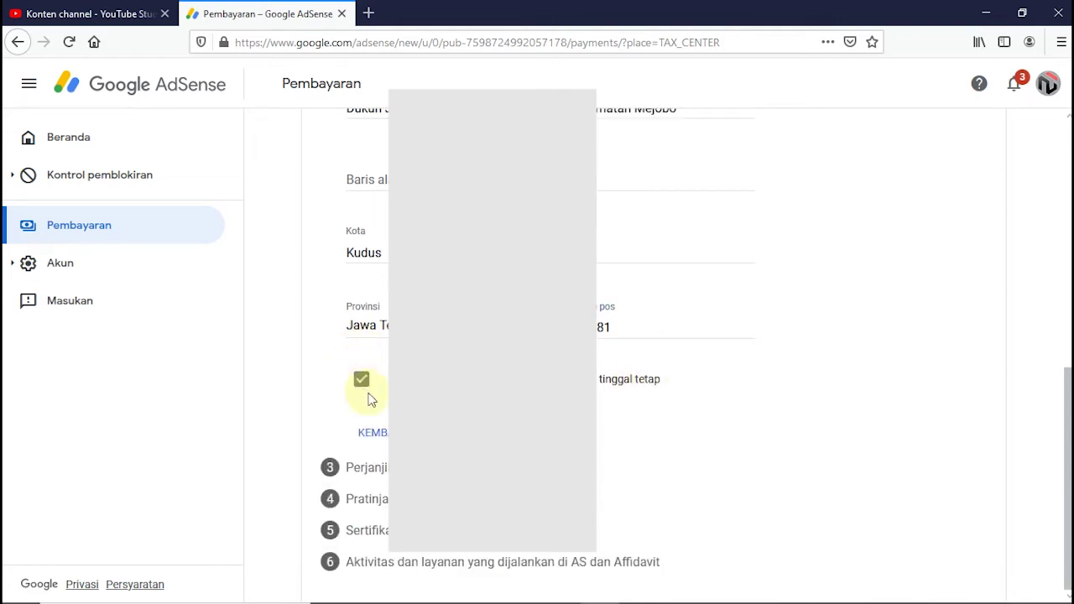
click(479, 432)
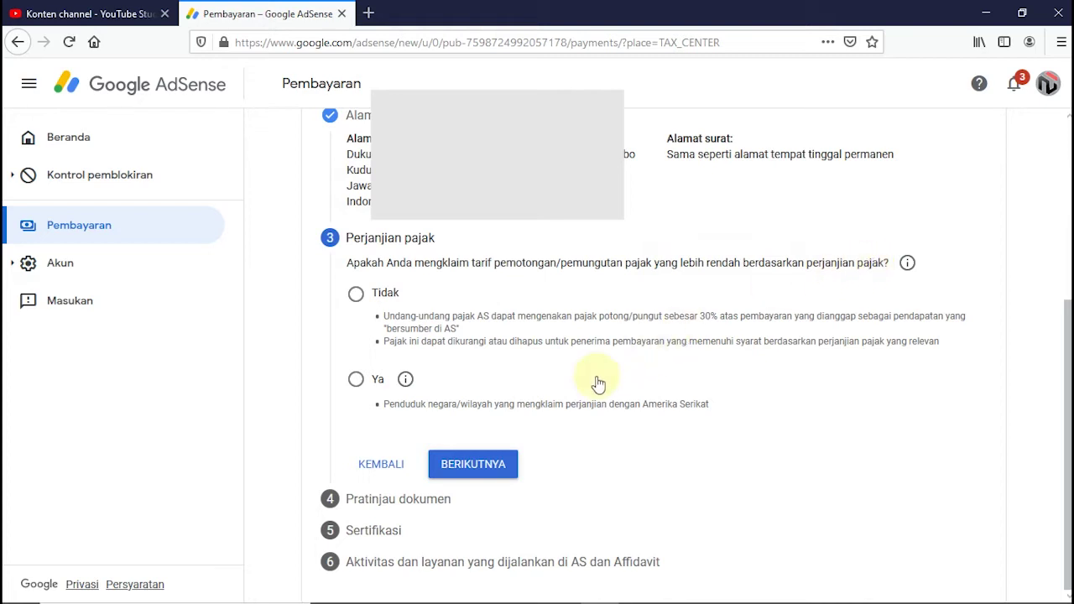
- Claim a reduced treaty withholding rate with Ya, affirm residency in a treaty country, and choose Indonesia as the country
click(355, 379)
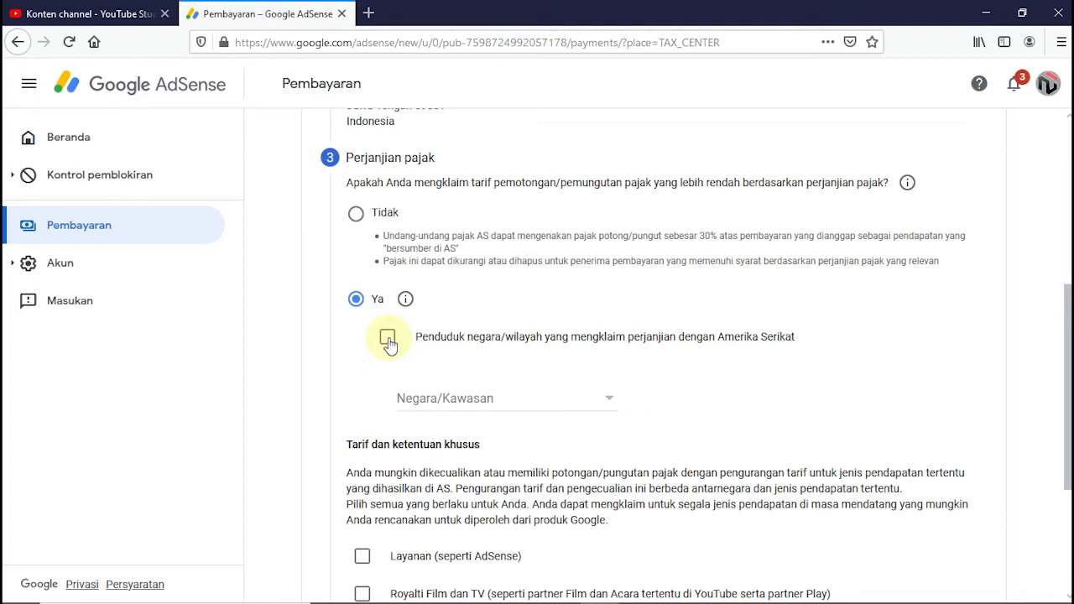
click(388, 339)
click(598, 396)
drag(611, 378, 621, 443)
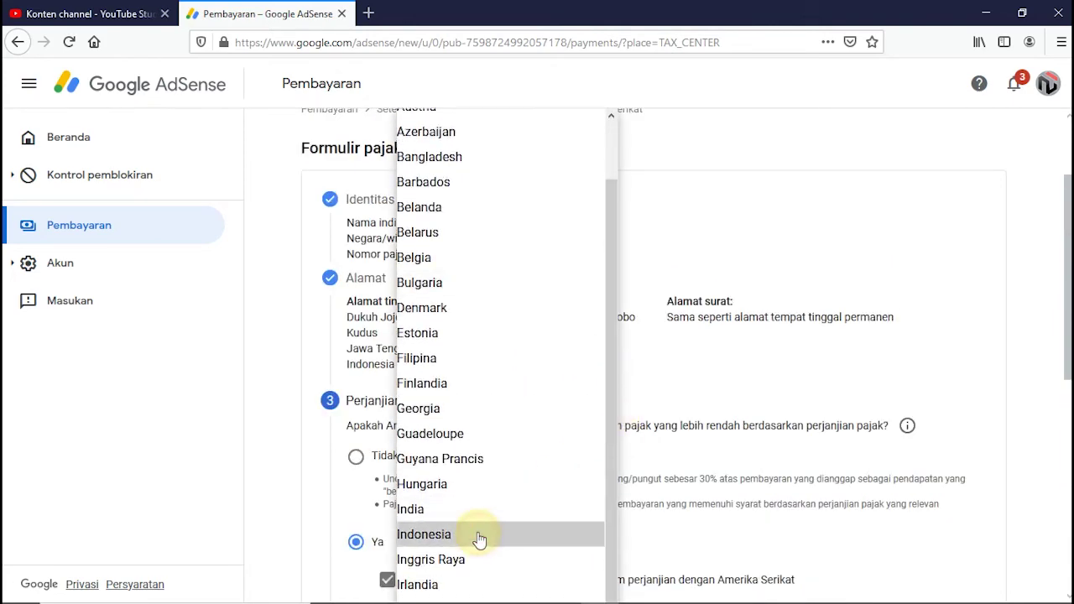
click(445, 535)
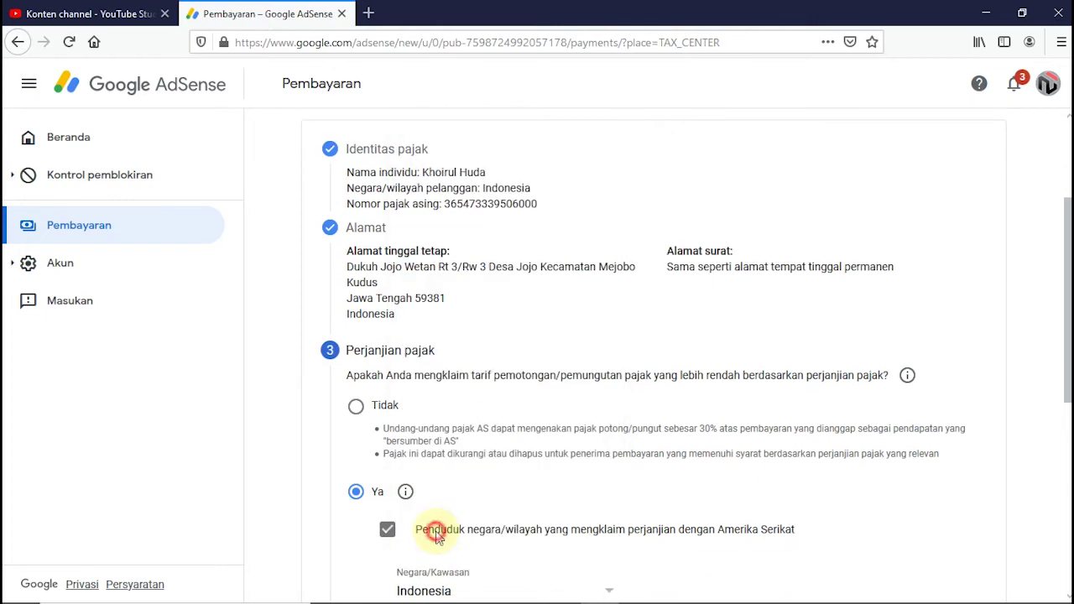
- Claim the Layanan (seperti AdSense) income type under Pasal 8 ayat 1 at the 0% treaty rate and affirm the eligibility statement
scroll(500, 525, down, 5)
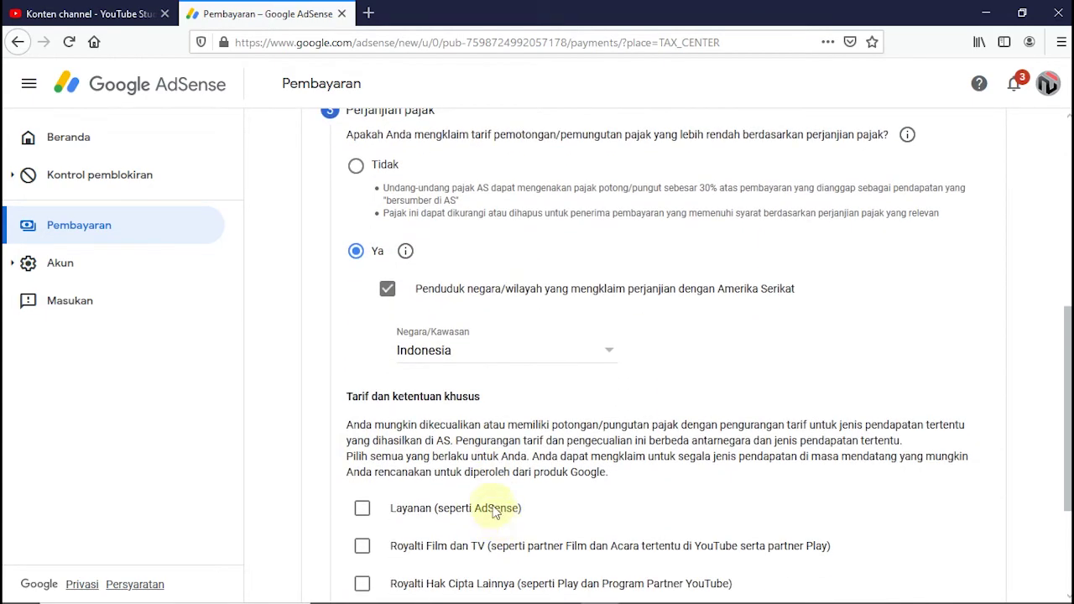
scroll(474, 476, down, 3)
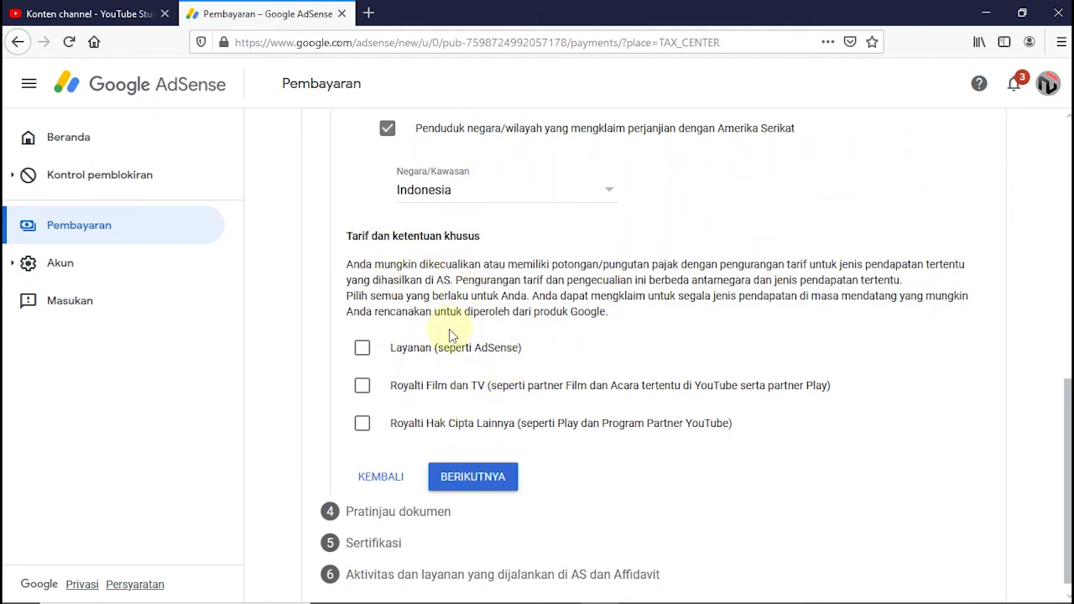
click(362, 349)
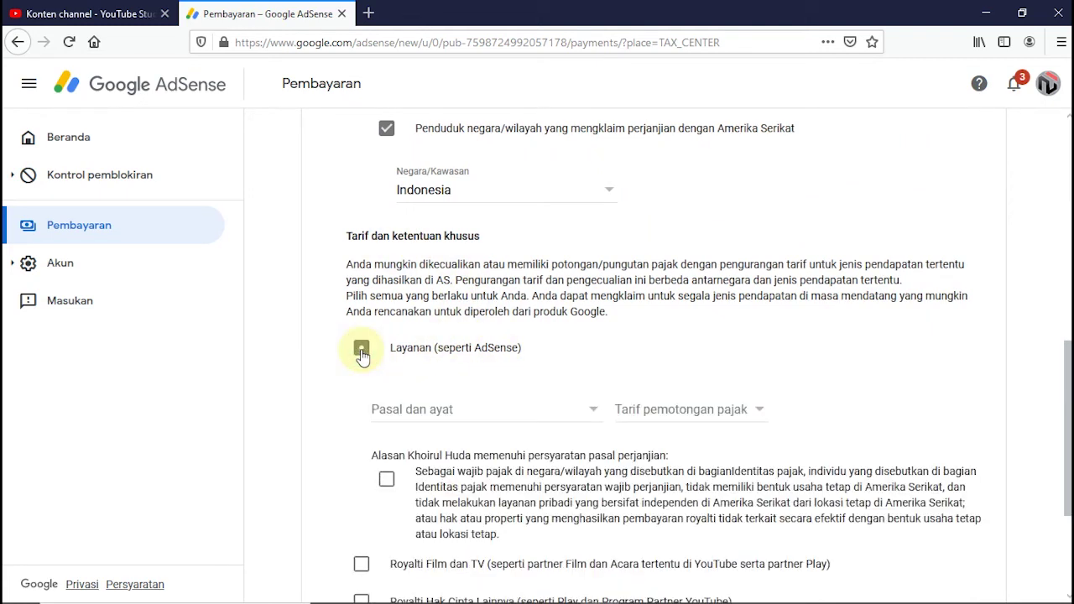
click(576, 411)
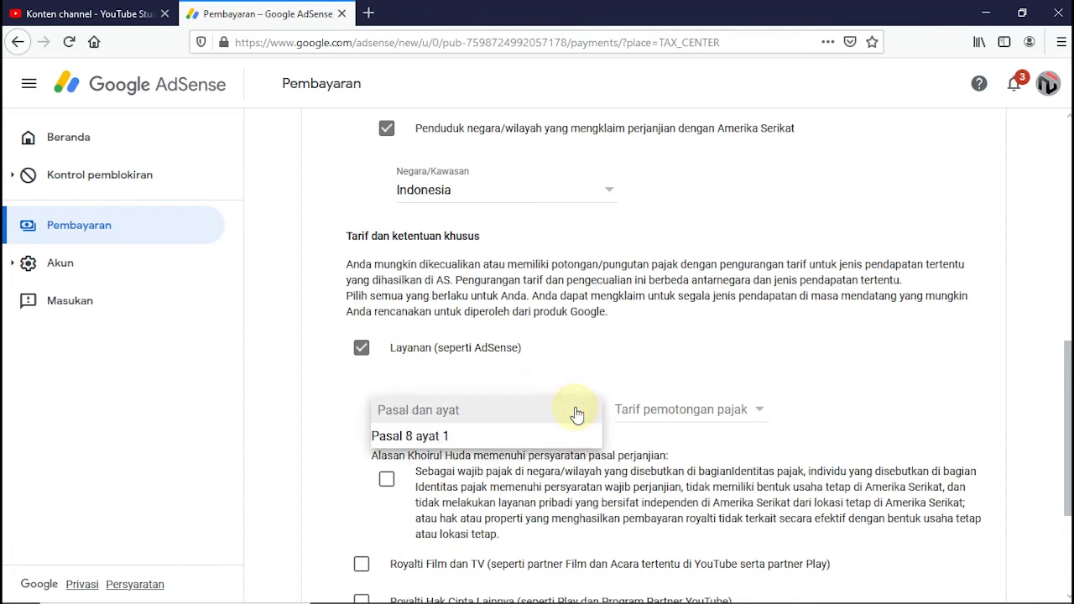
click(514, 440)
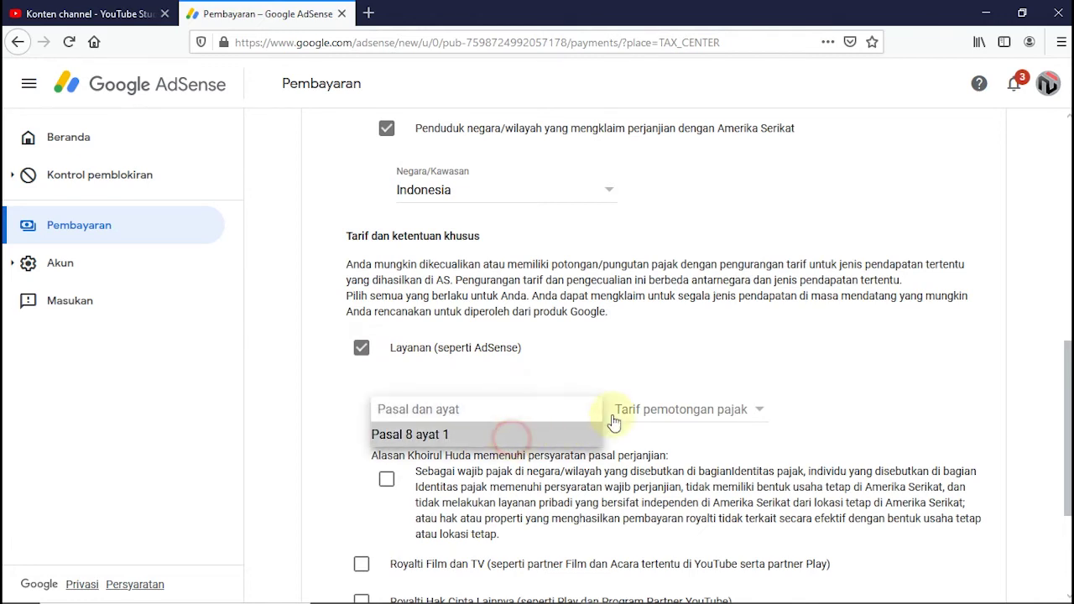
click(745, 411)
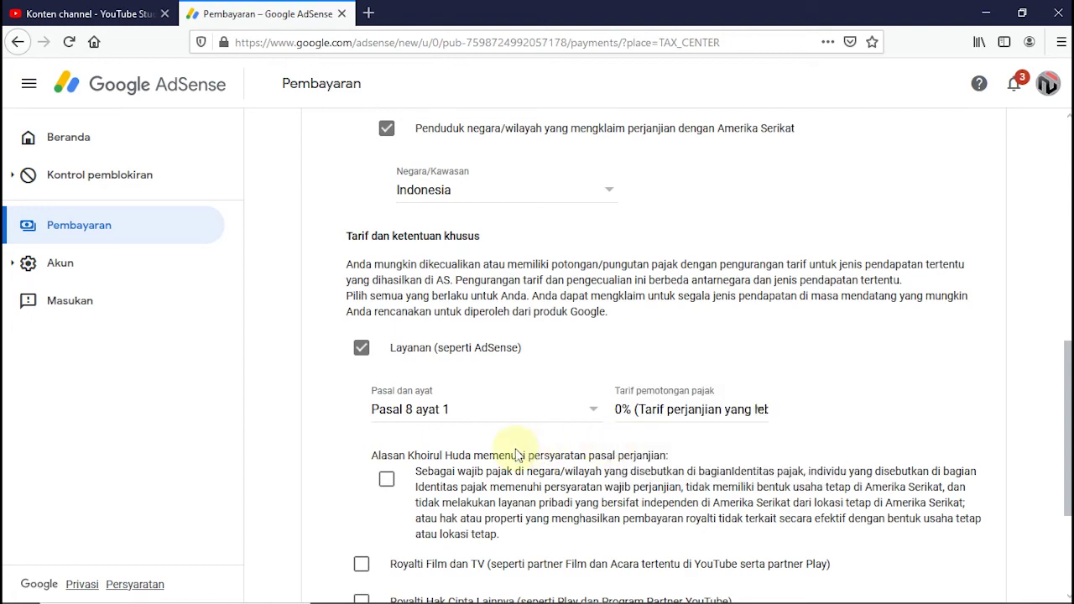
scroll(517, 454, down, 2)
click(386, 403)
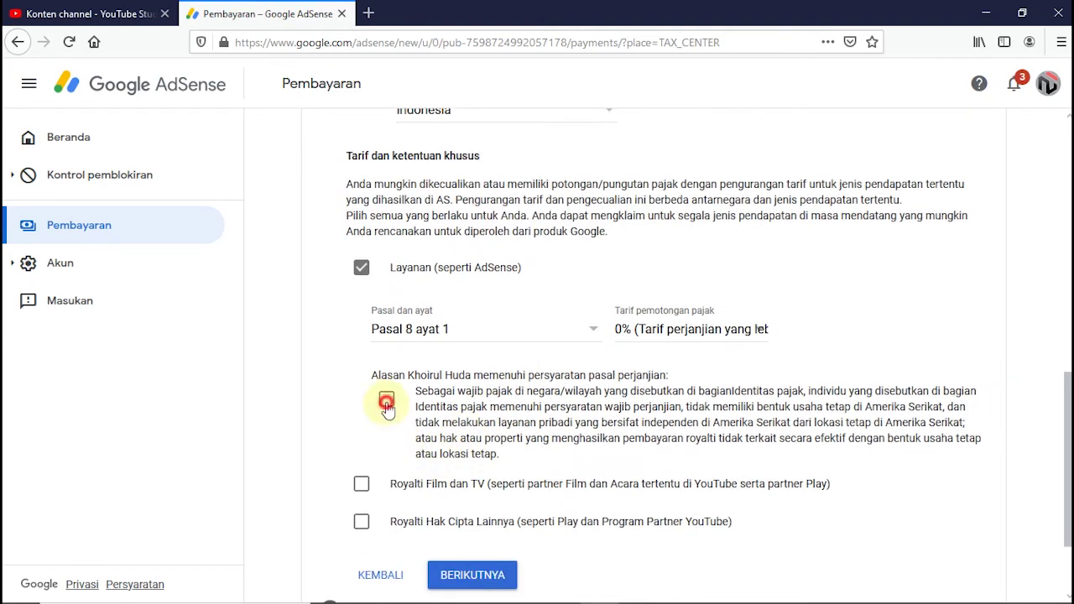
- Claim Royalti Film dan TV under Pasal 13 ayat 2 at the 10% treaty rate and affirm its eligibility statement
click(361, 487)
scroll(503, 445, down, 4)
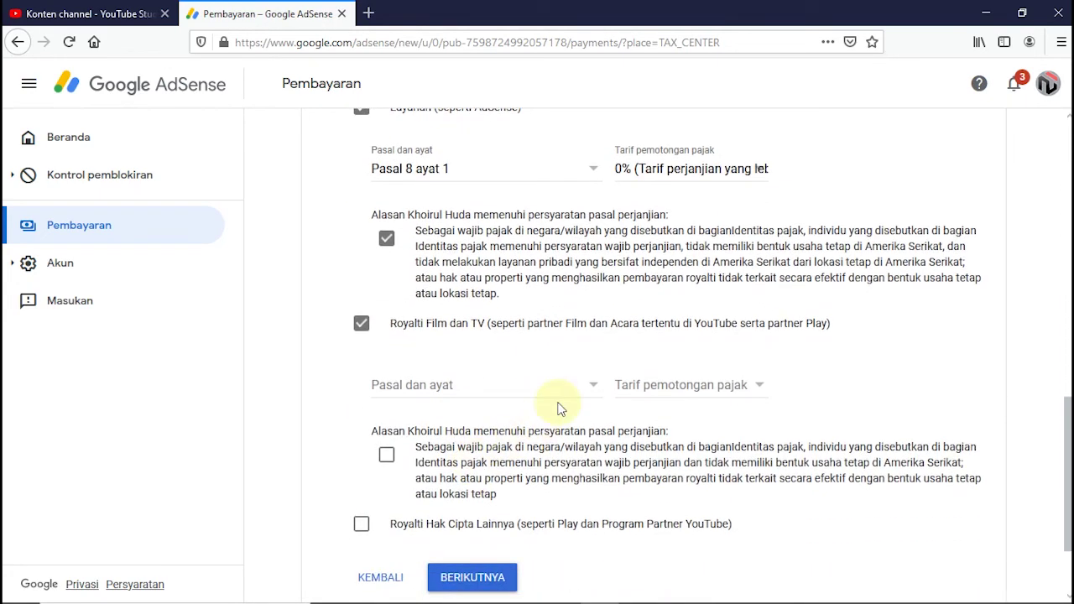
click(592, 384)
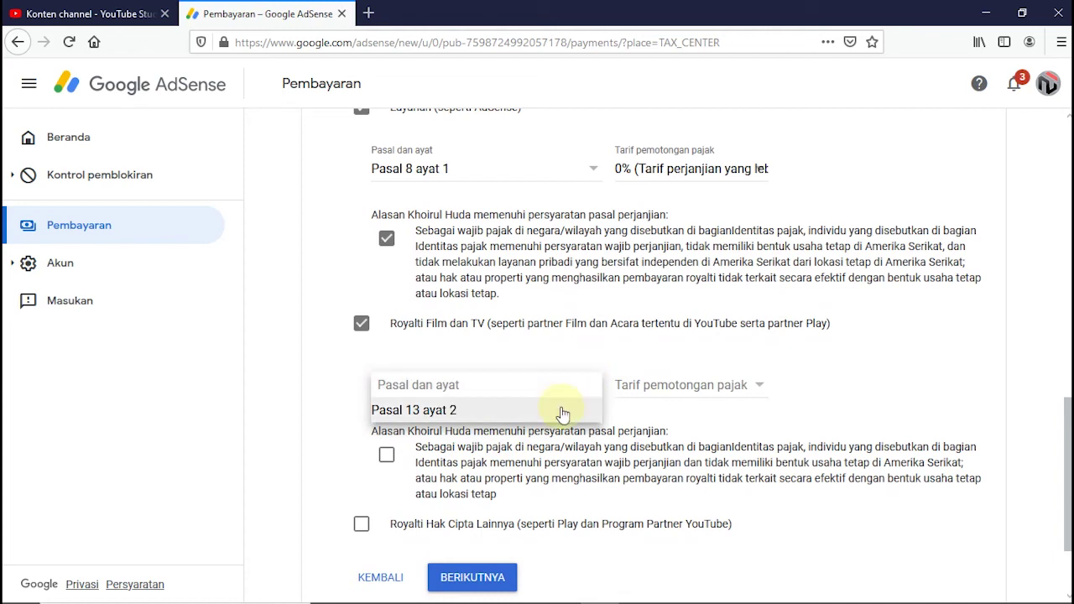
click(562, 411)
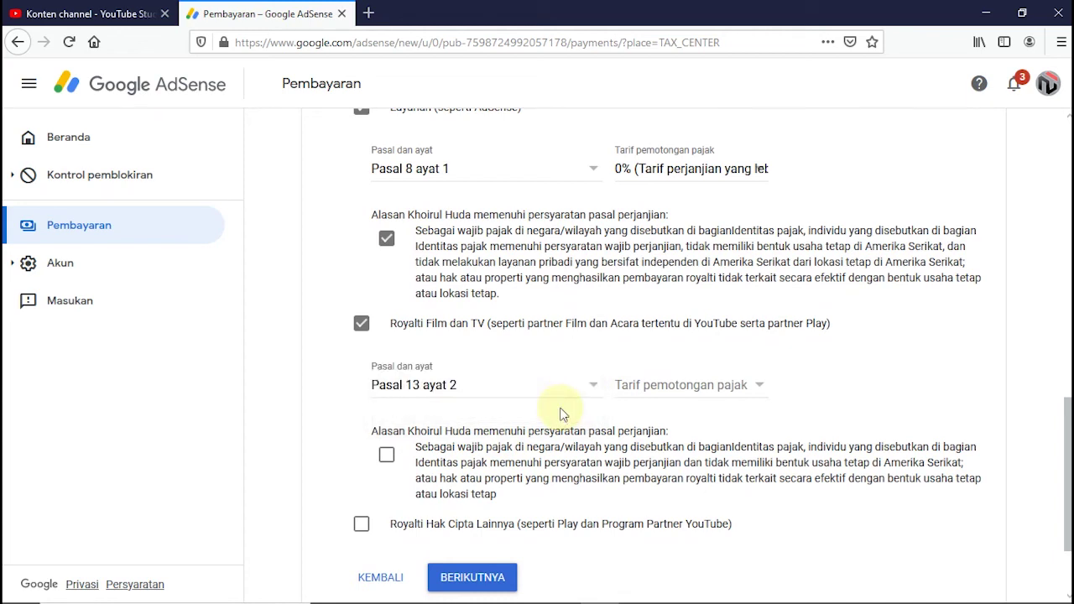
click(686, 386)
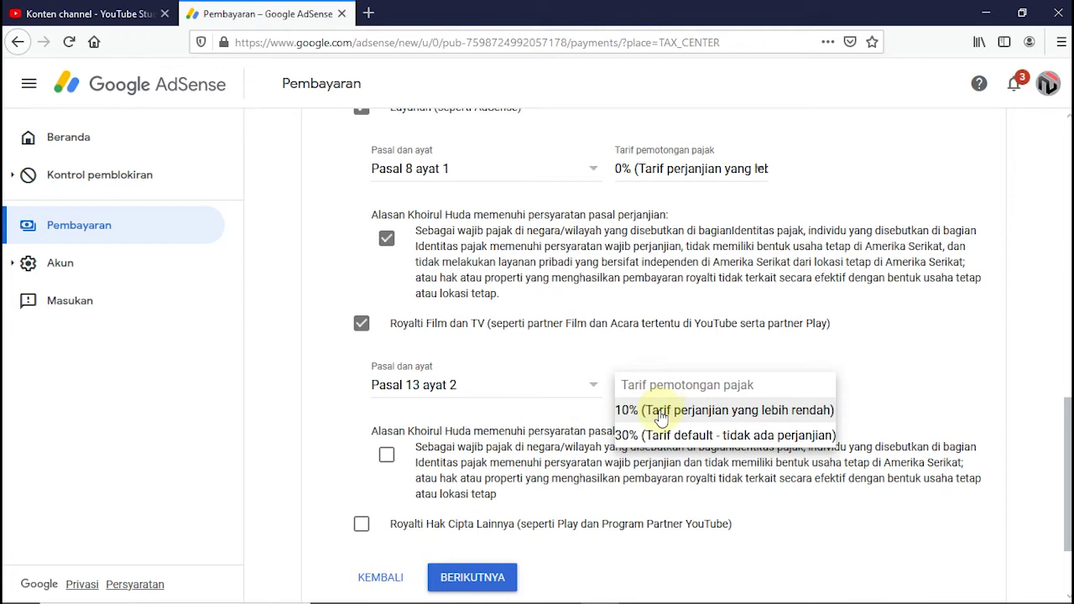
click(661, 417)
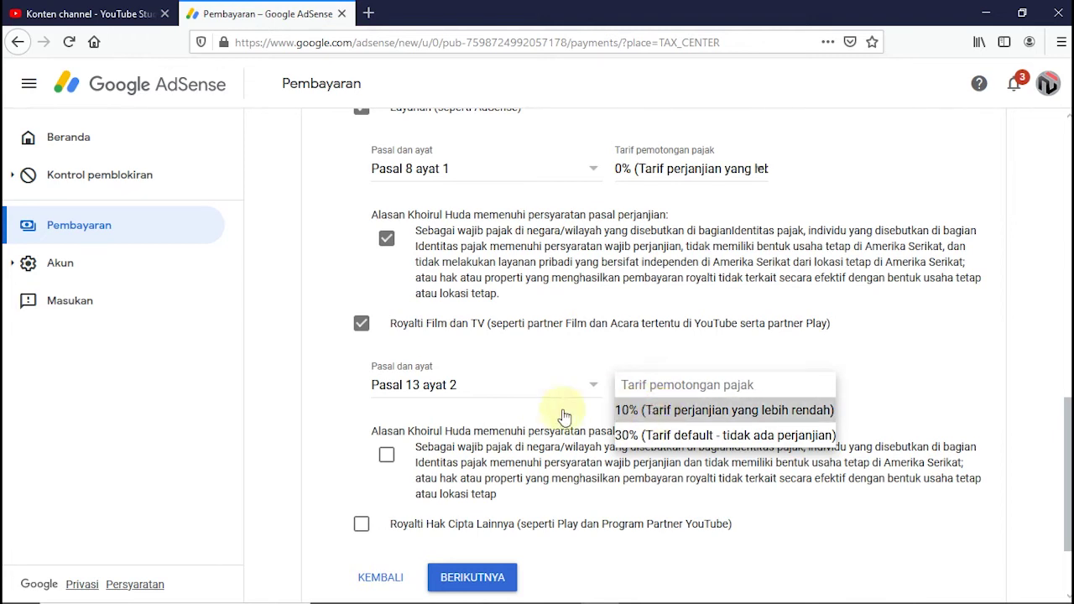
click(387, 457)
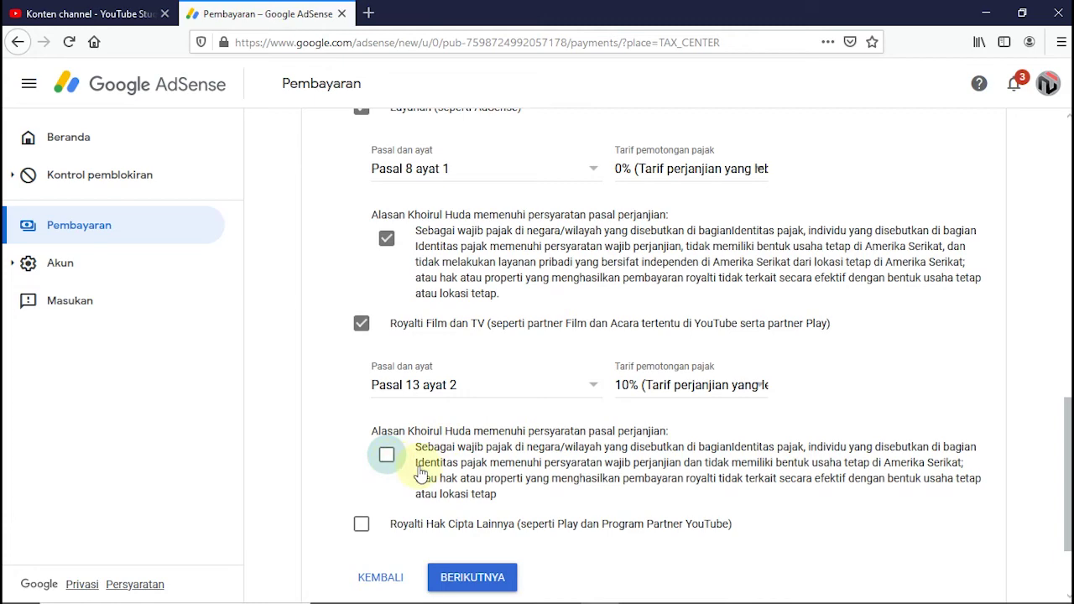
- Claim Royalti Hak Cipta Lainnya under Pasal 13 ayat 2 at 10%, affirm its eligibility statement, and continue to the document preview
scroll(389, 466, down, 2)
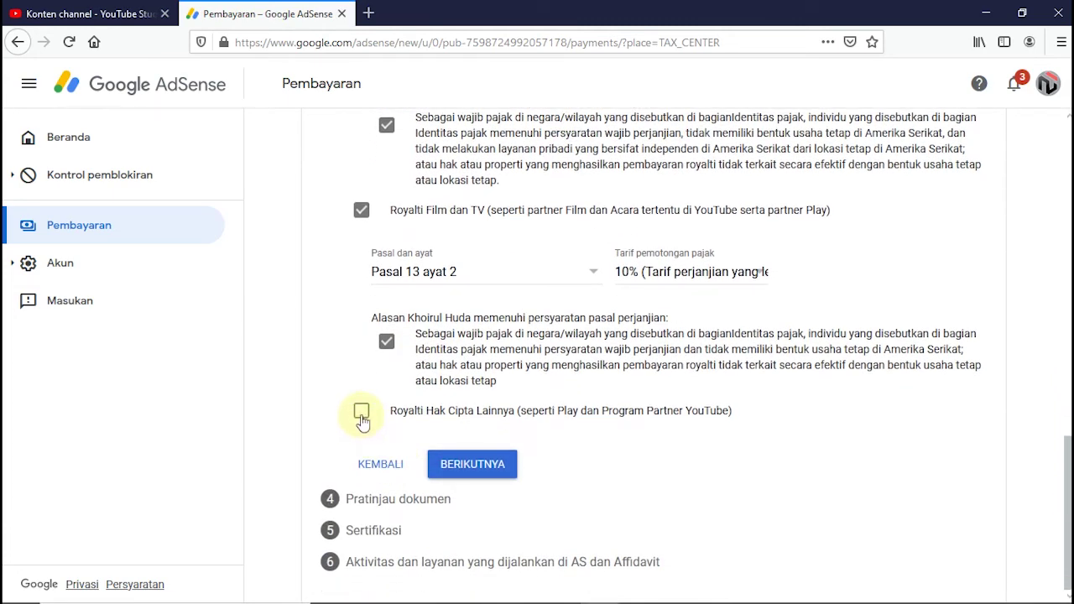
click(362, 419)
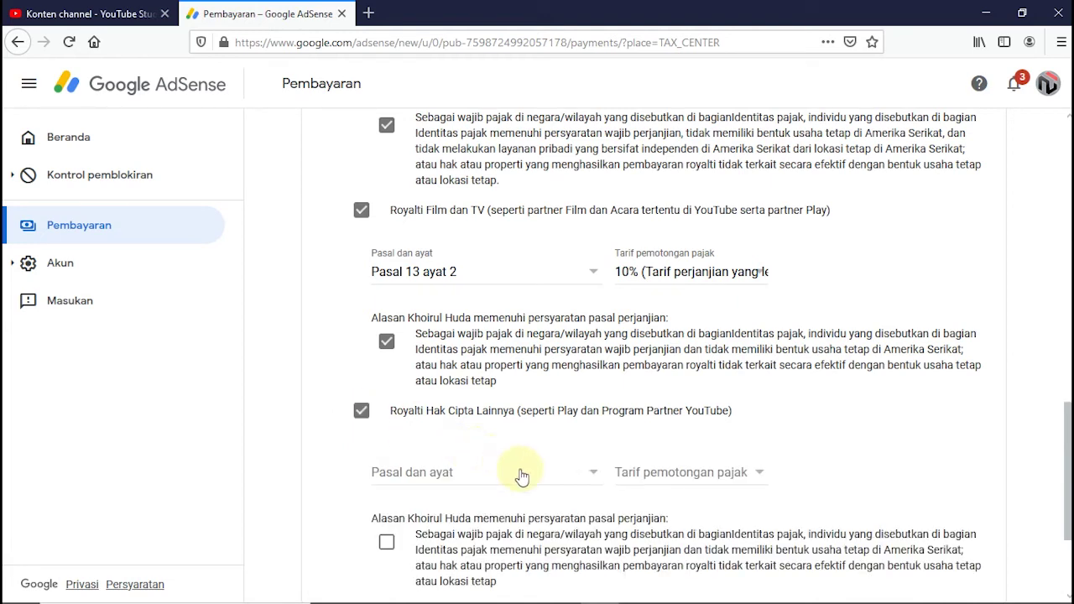
click(541, 478)
click(513, 500)
click(666, 472)
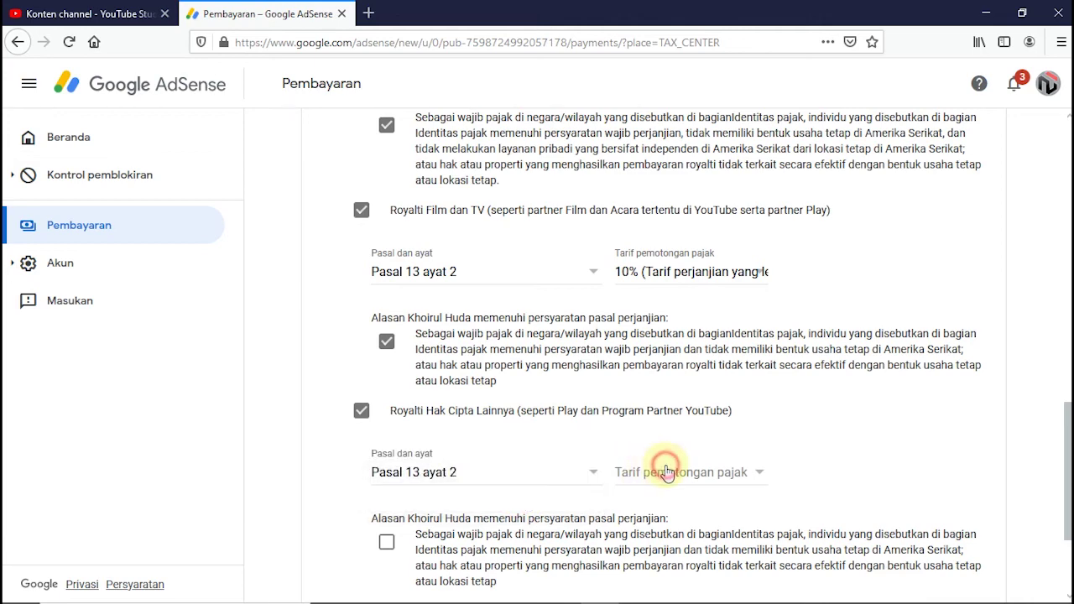
click(666, 500)
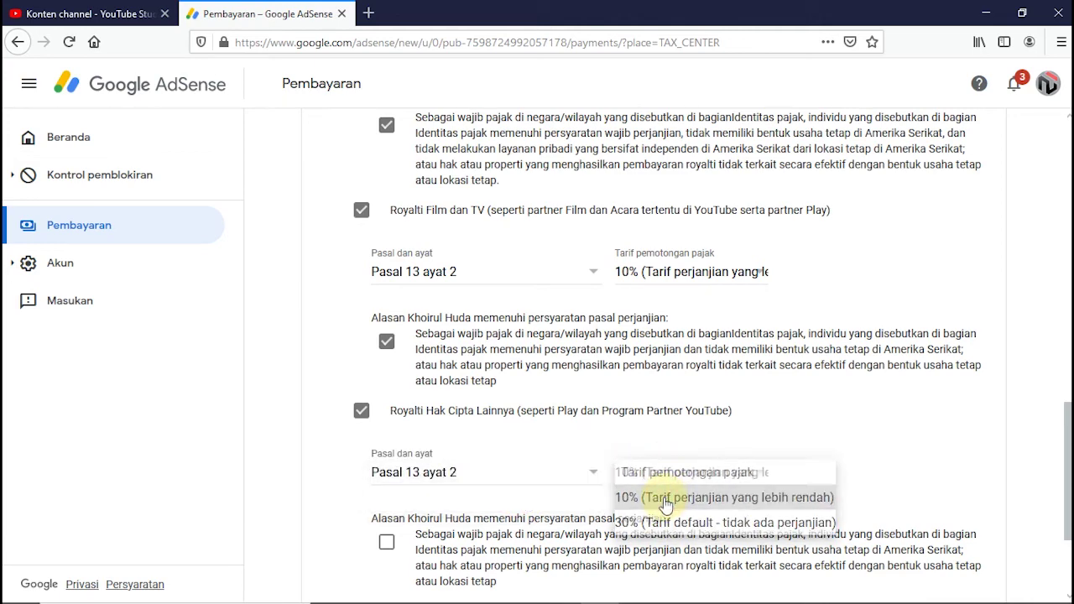
scroll(570, 501, down, 2)
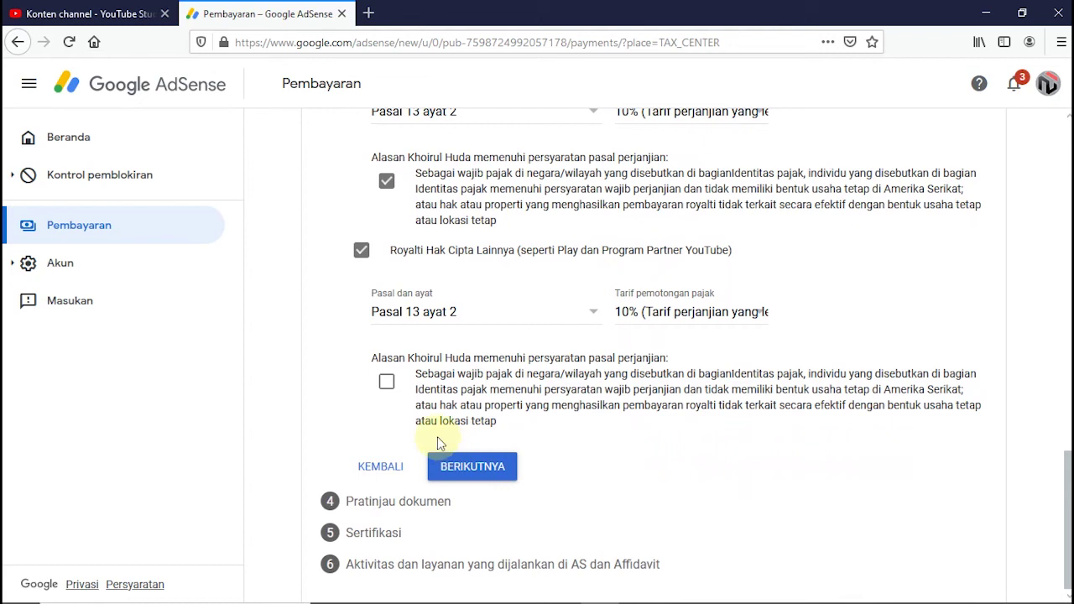
click(385, 384)
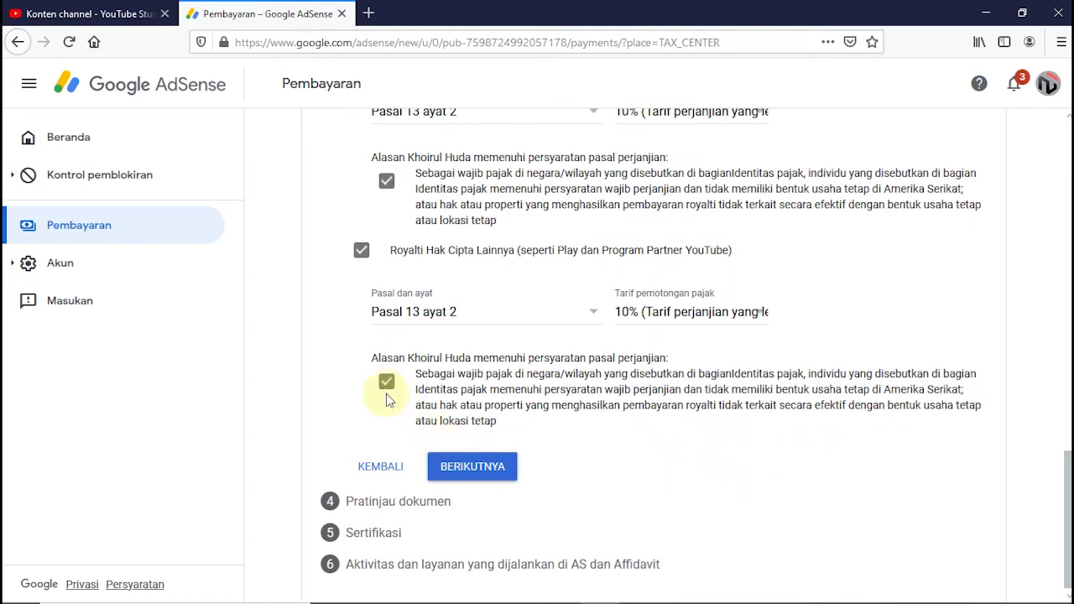
click(494, 463)
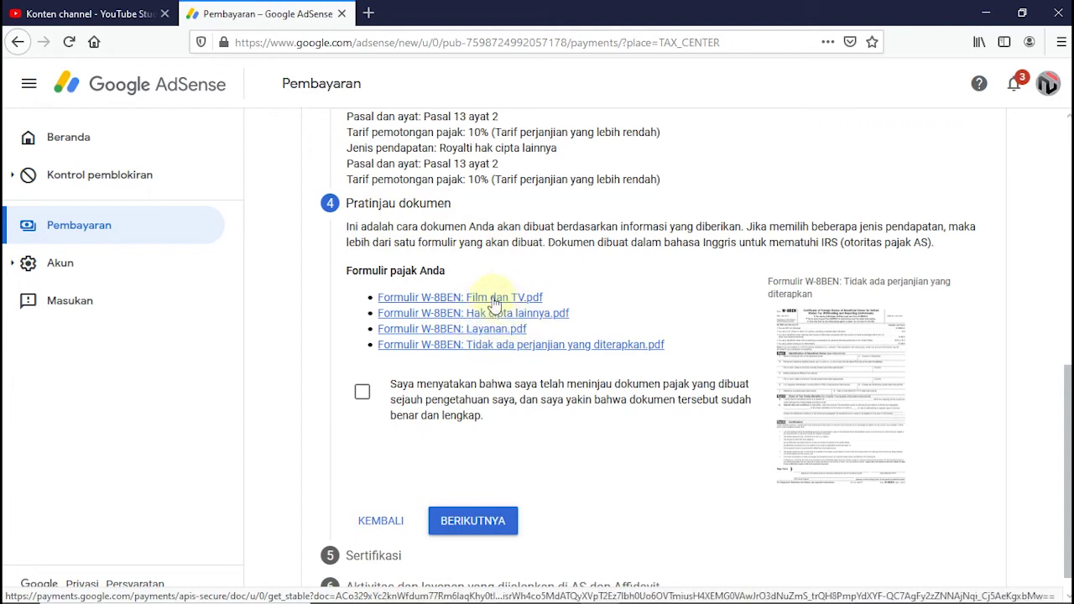
- Declare the generated W-8BEN documents reviewed and correct, and continue to the Sertifikasi section
click(359, 397)
scroll(554, 472, down, 1)
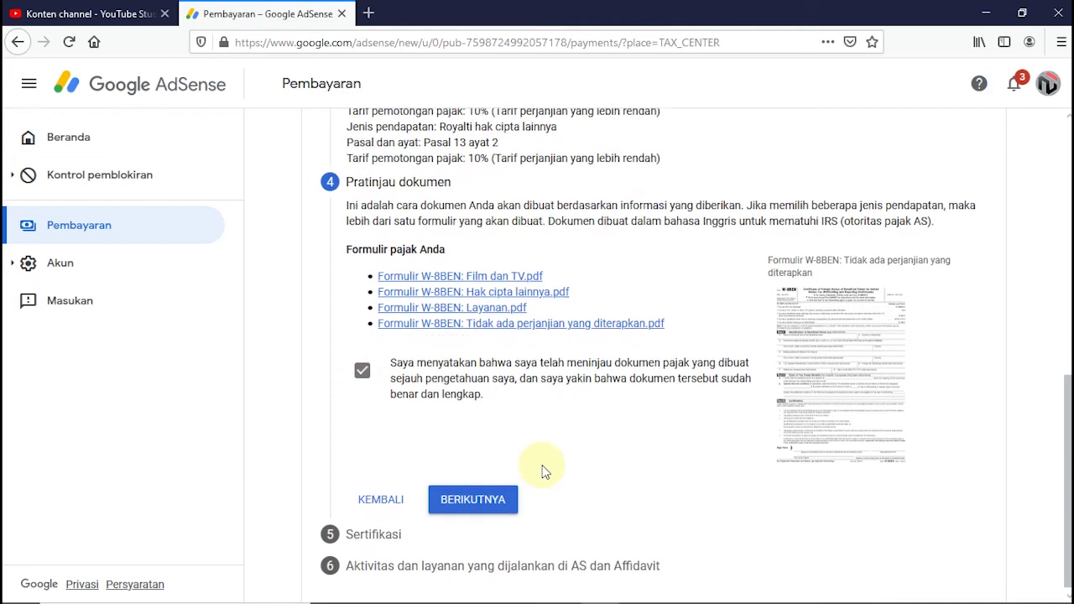
click(463, 497)
scroll(485, 421, down, 4)
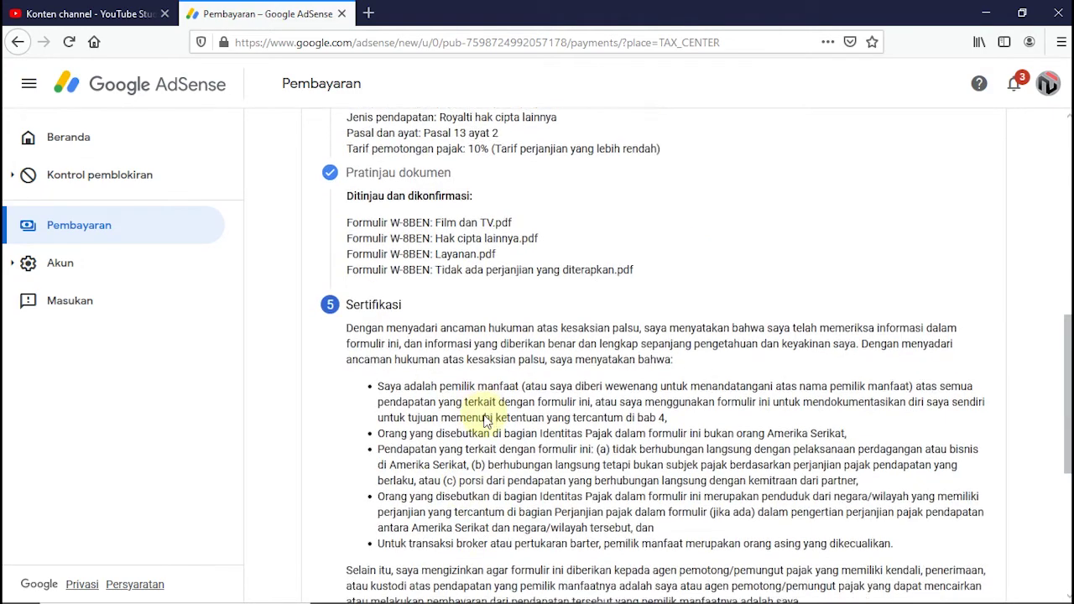
- Sign the certification with the beneficial owner's full legal name, confirm signing on one's own behalf, and continue to the Affidavit section
click(426, 378)
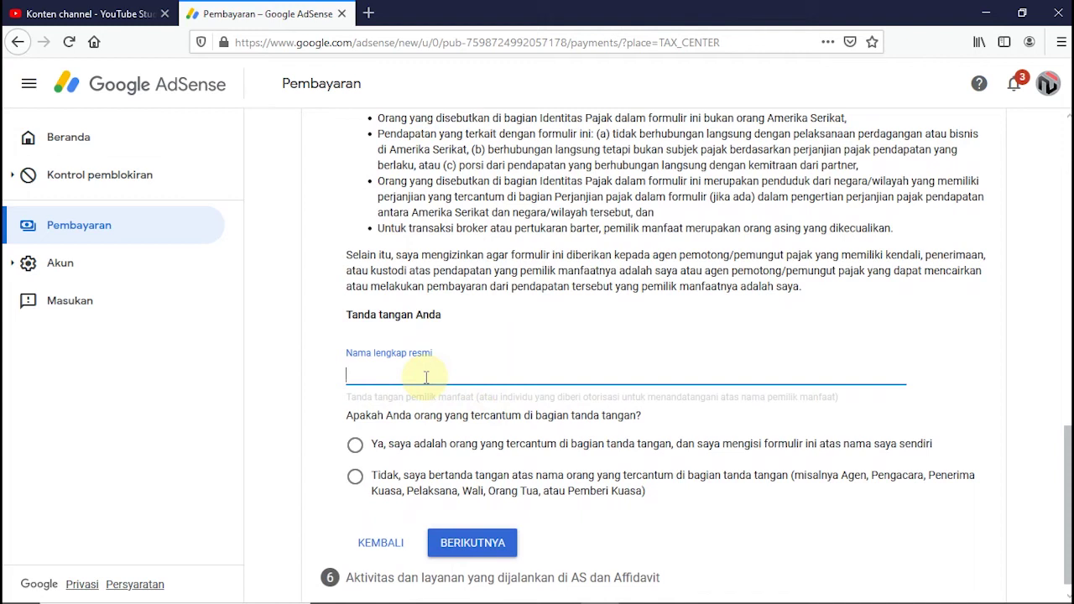
text(Khoi)
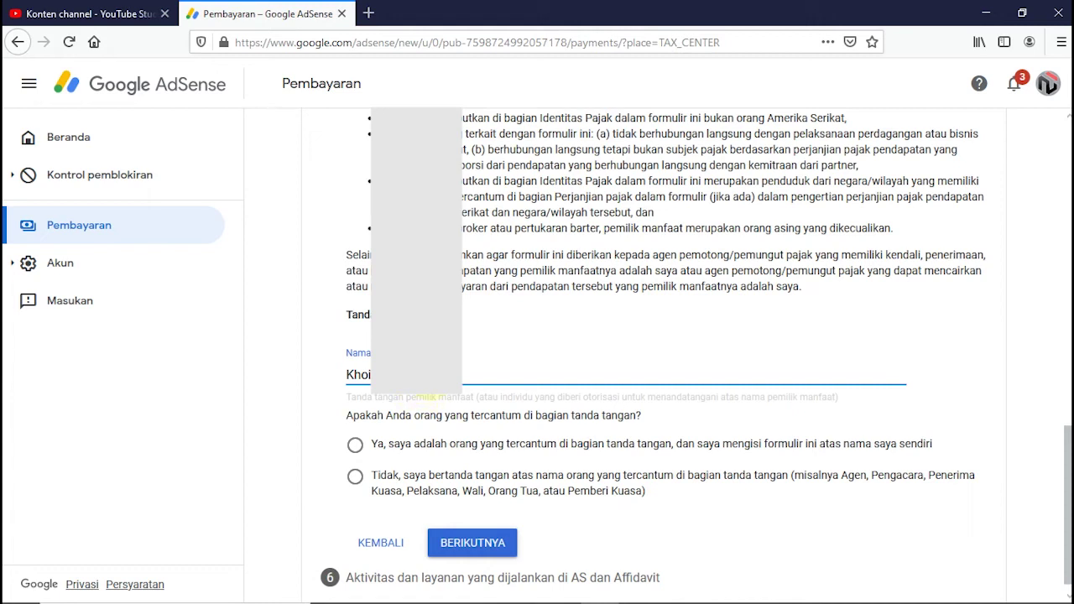
drag(367, 374, 332, 376)
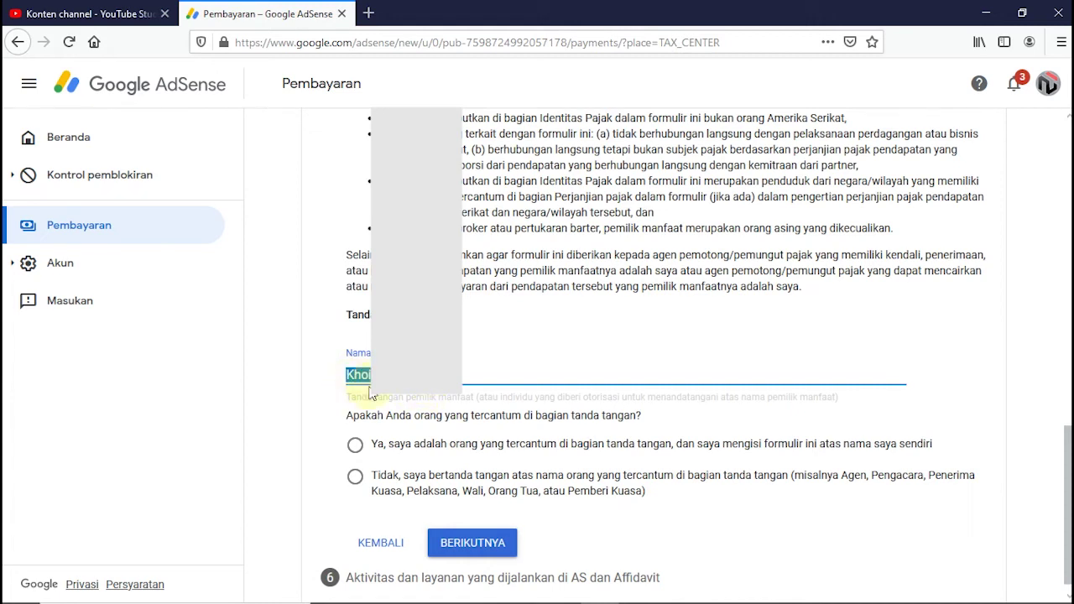
click(355, 446)
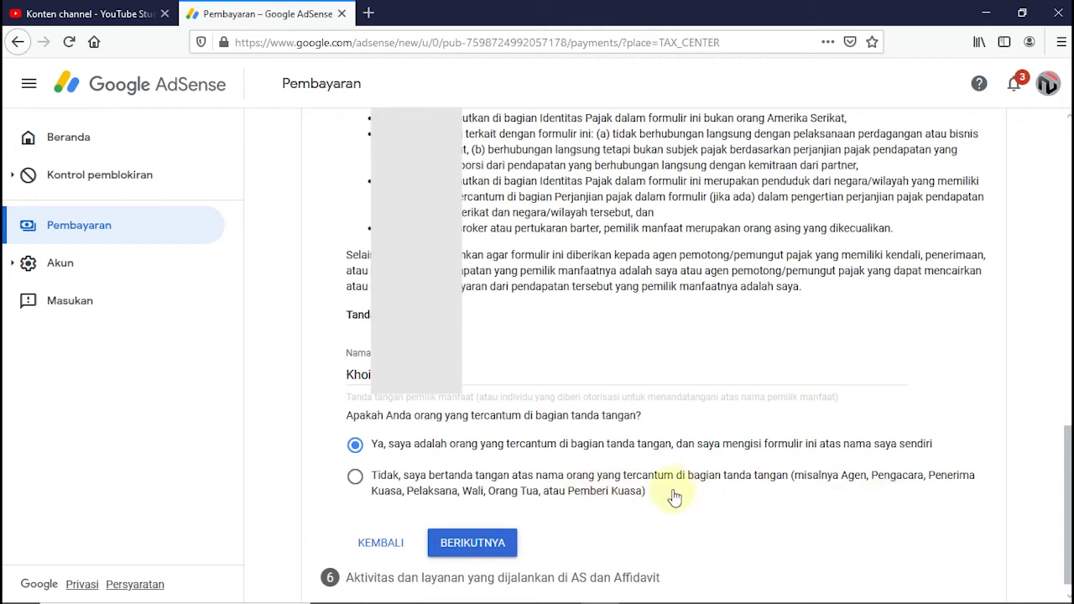
scroll(419, 483, down, 1)
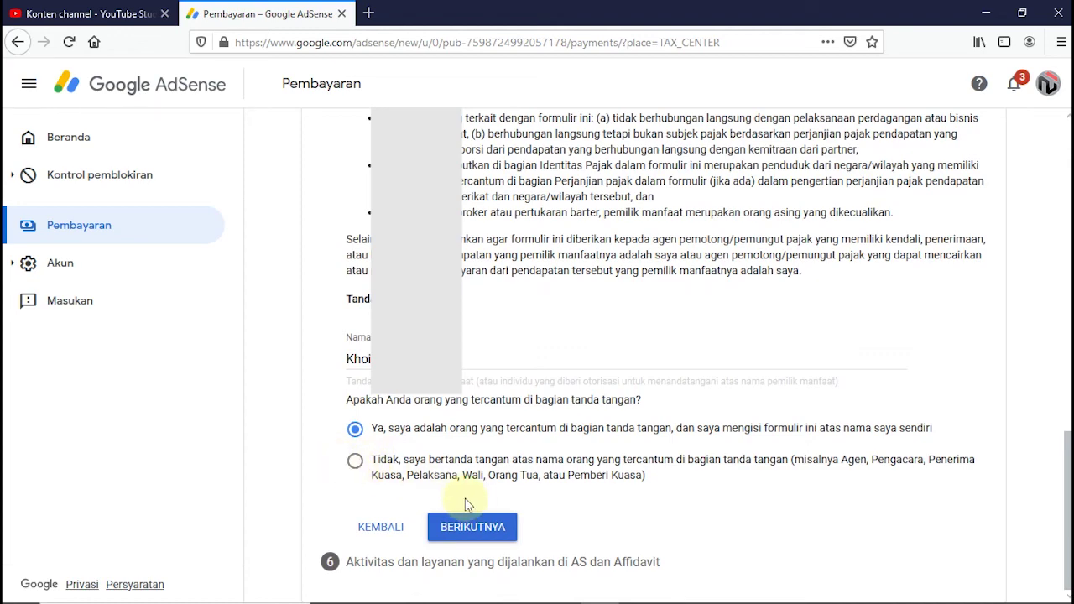
click(472, 527)
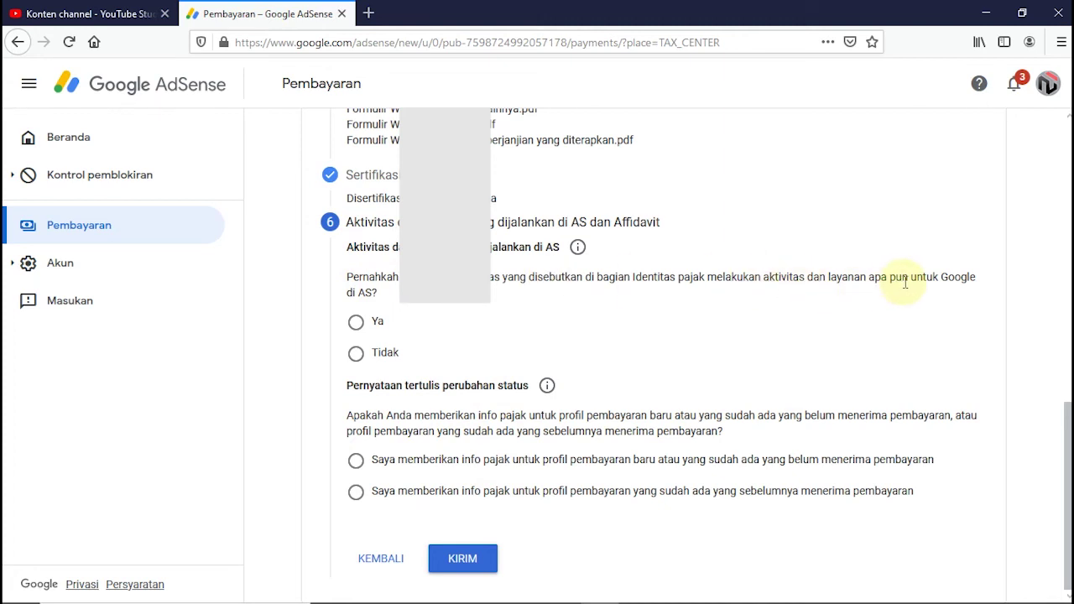
- Answer Ya to US activities and services for Google, declare a payment profile that has not yet received payments, and submit the form
scroll(512, 361, up, 2)
scroll(495, 388, down, 2)
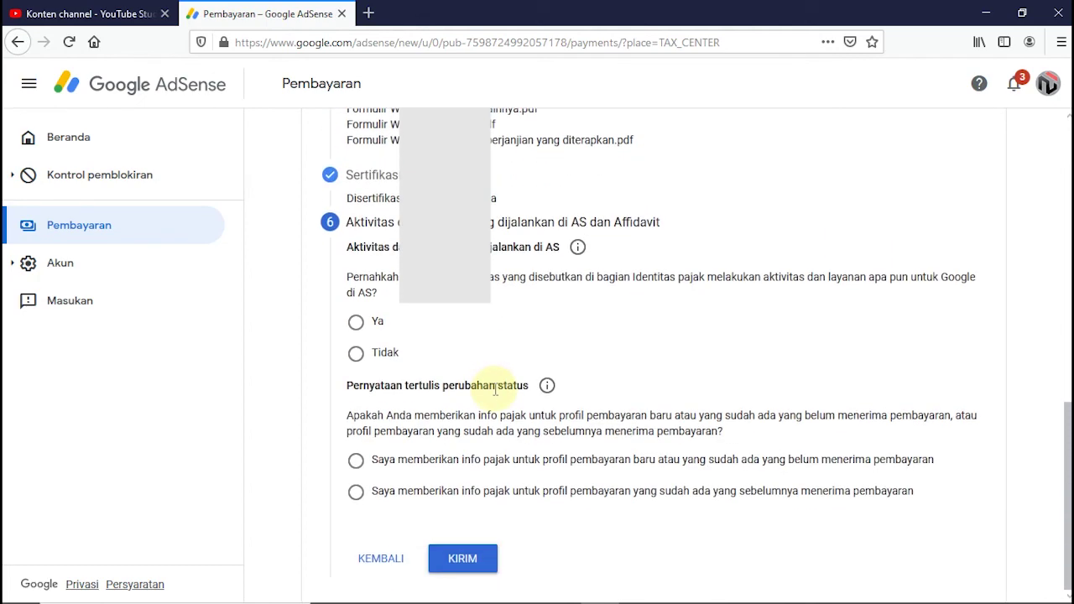
click(356, 323)
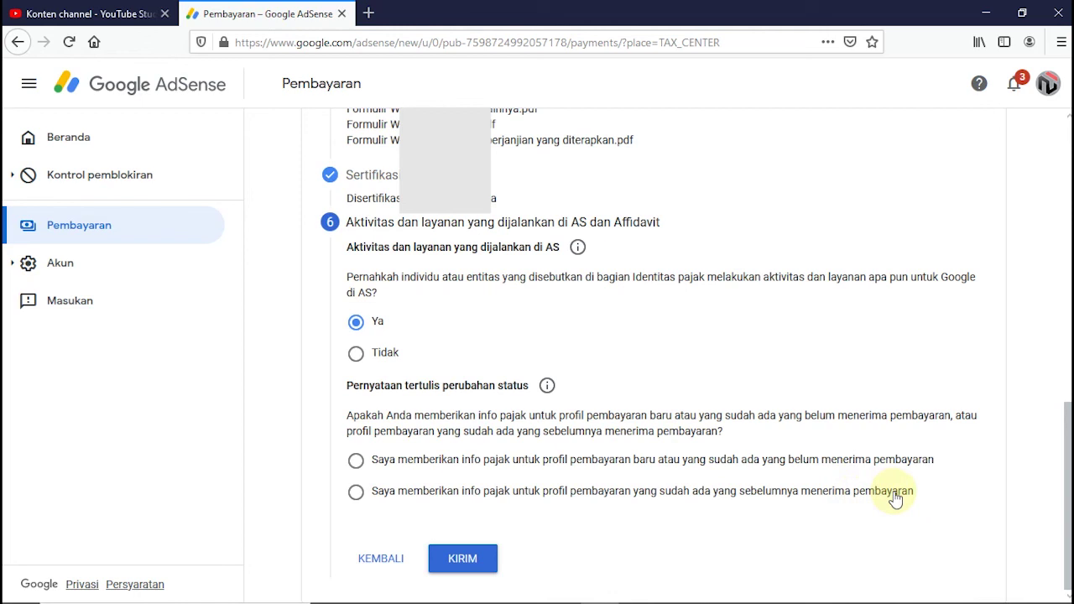
click(357, 463)
click(469, 561)
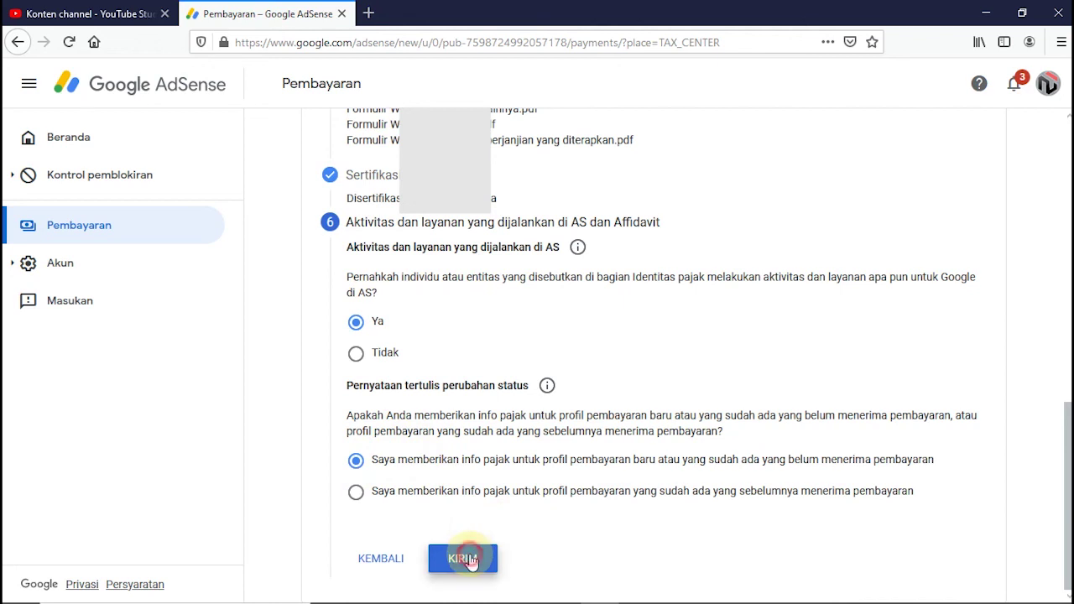